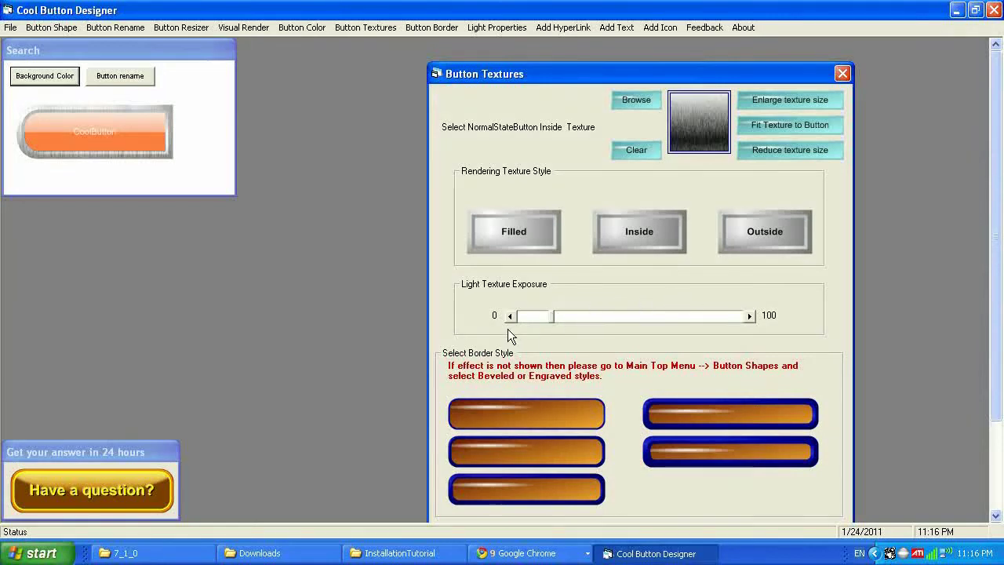
- Lower the light texture exposure, fit the texture to the button and enlarge it four steps
{"action": "left_click", "coordinate": [544, 316]}
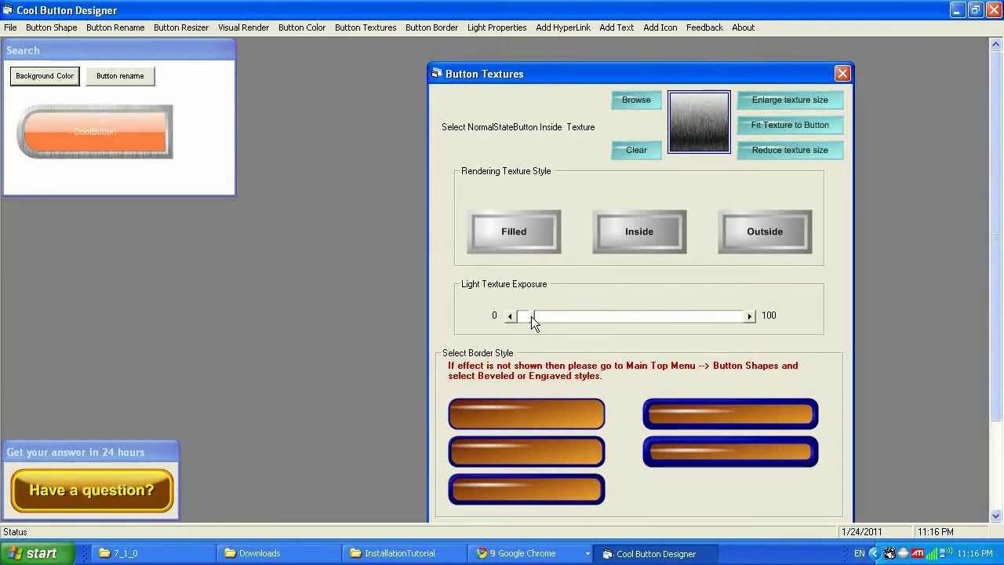
{"action": "left_click_drag", "start_coordinate": [532, 316], "coordinate": [527, 317]}
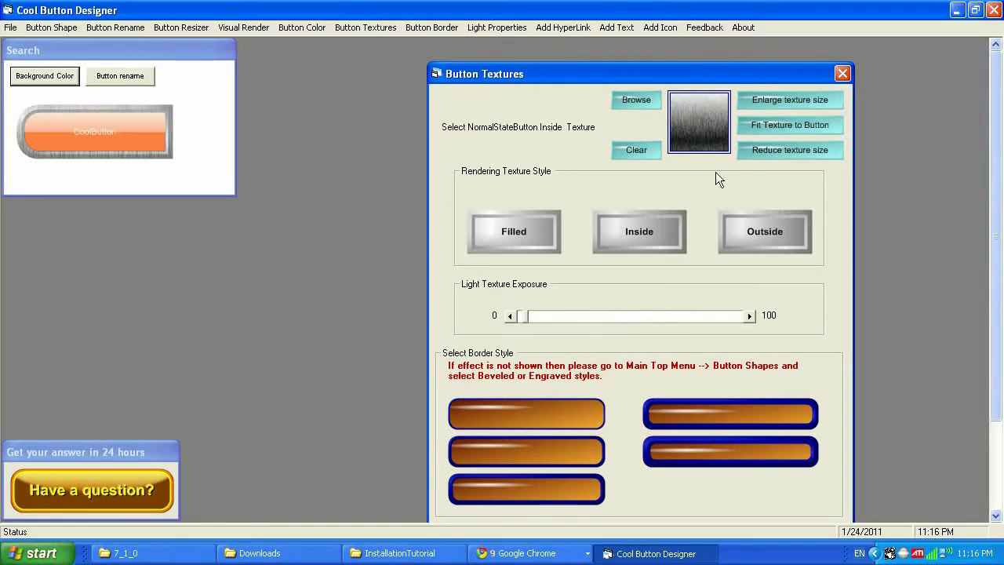
{"action": "left_click", "coordinate": [771, 123]}
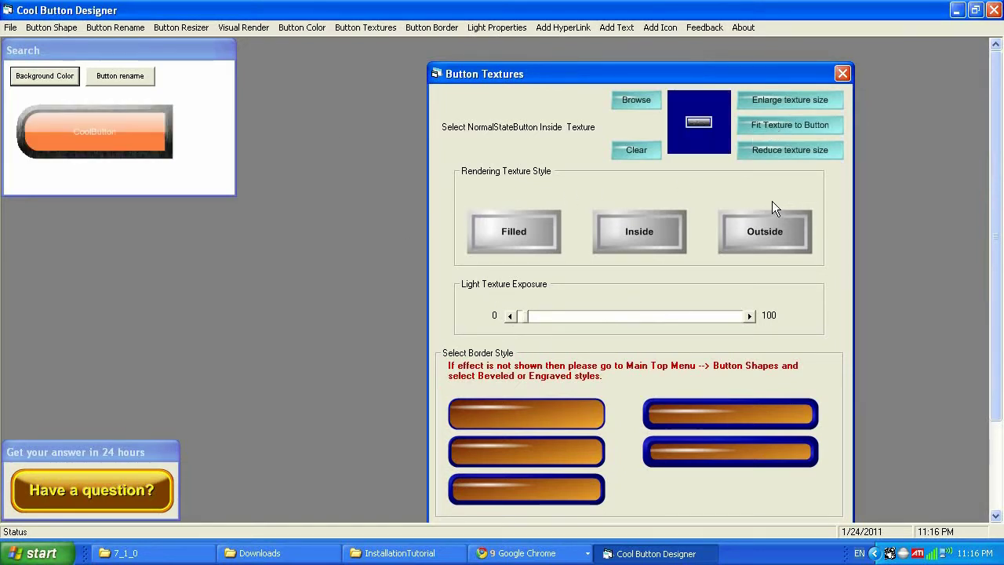
{"action": "left_click", "coordinate": [777, 100]}
{"action": "left_click", "coordinate": [777, 100]}
{"action": "left_click", "coordinate": [777, 99]}
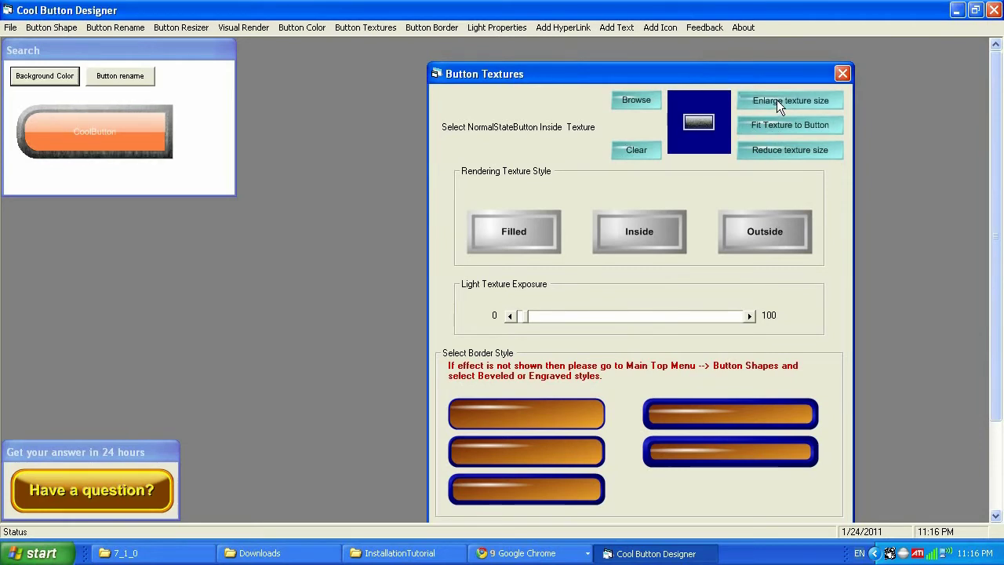
{"action": "left_click", "coordinate": [777, 100]}
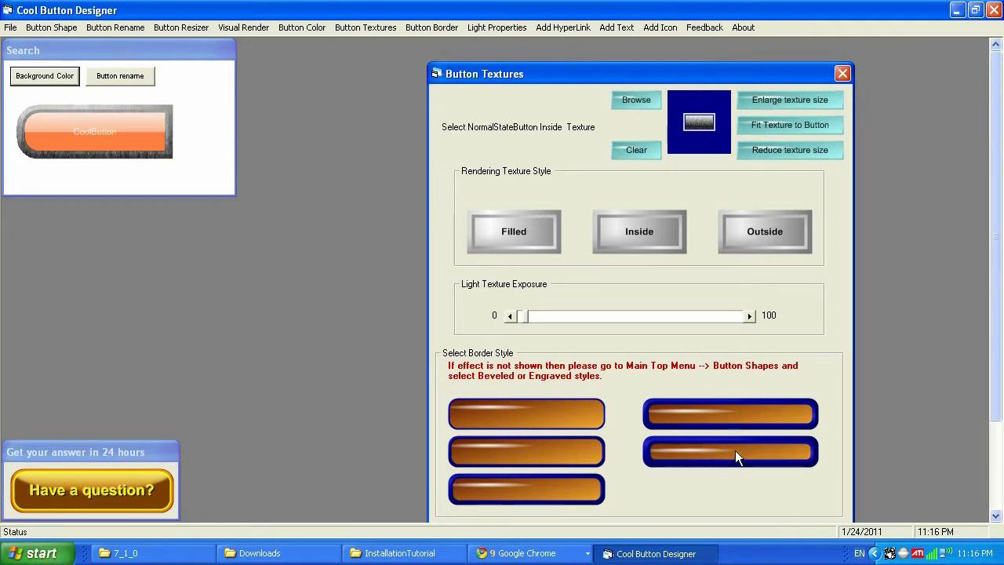
- Try several border styles, settle on a lighter bevelled border, nudge exposure up, and close
{"action": "left_click", "coordinate": [737, 420]}
{"action": "left_click", "coordinate": [569, 490]}
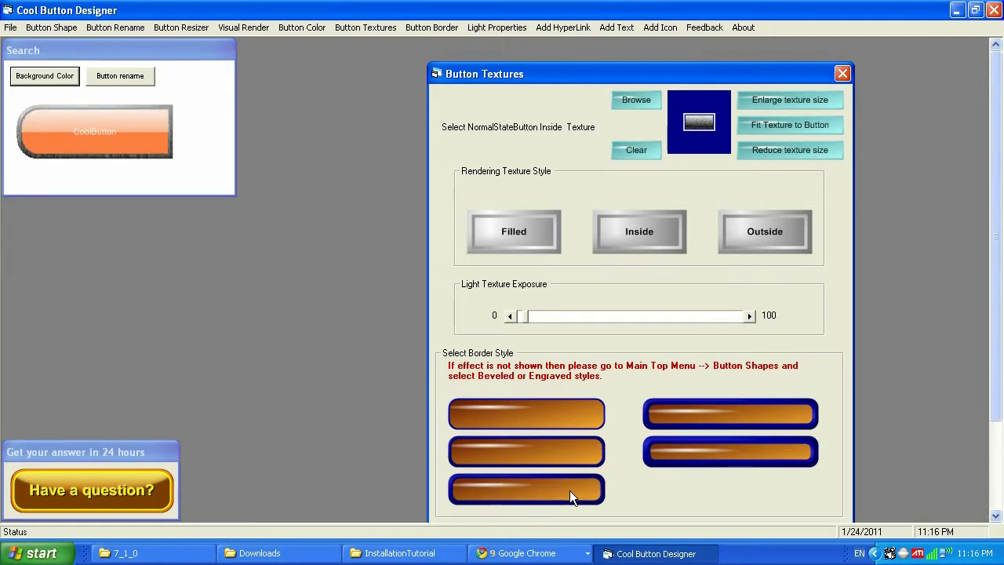
{"action": "left_click", "coordinate": [565, 453]}
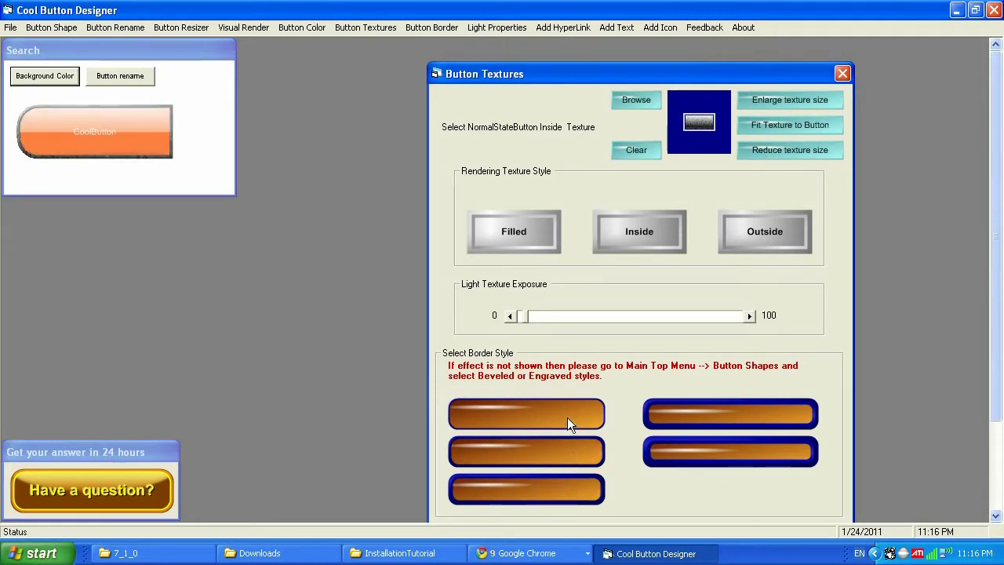
{"action": "left_click", "coordinate": [567, 418]}
{"action": "left_click", "coordinate": [562, 450]}
{"action": "left_click_drag", "start_coordinate": [536, 315], "coordinate": [539, 315]}
{"action": "left_click", "coordinate": [840, 72]}
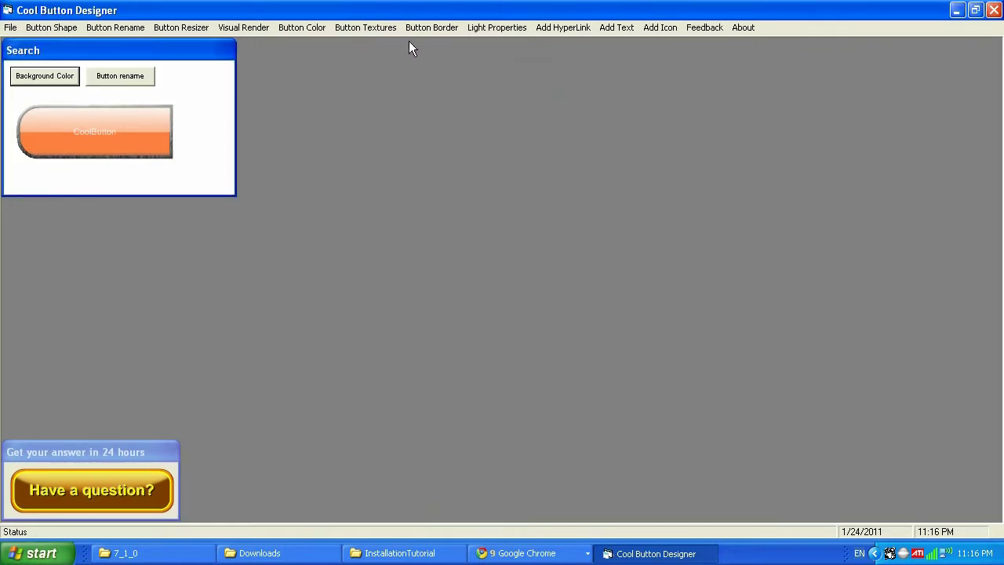
{"action": "left_click", "coordinate": [290, 29]}
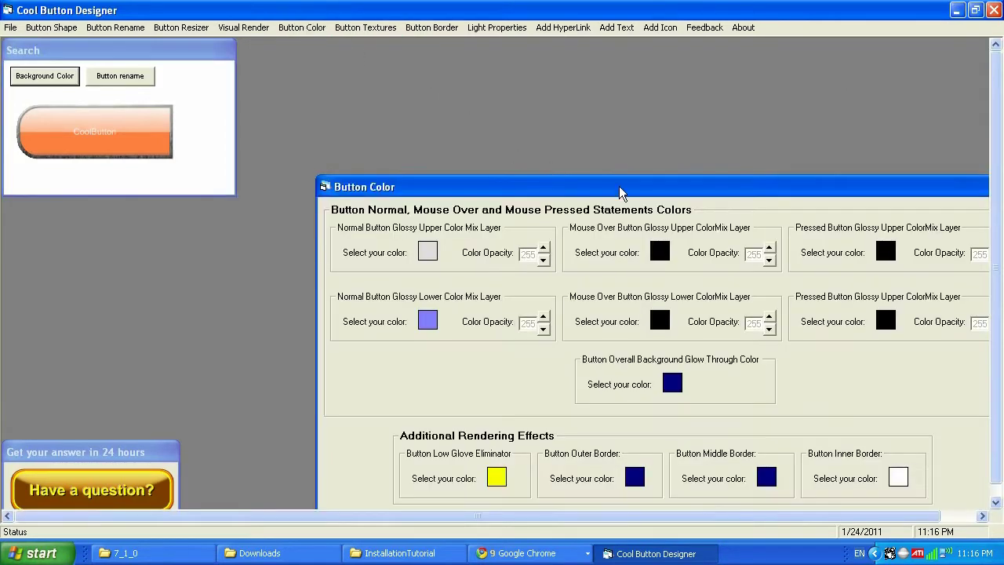
{"action": "mouse_move", "coordinate": [624, 193]}
{"action": "left_mouse_down"}
{"action": "mouse_move", "coordinate": [560, 142]}
{"action": "mouse_move", "coordinate": [568, 132]}
{"action": "left_mouse_up"}
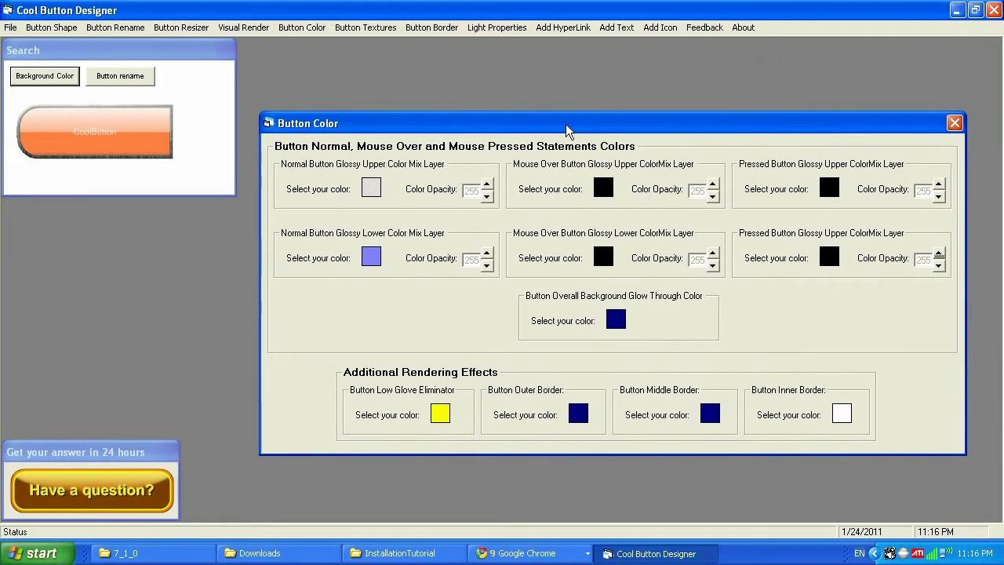
{"action": "left_click", "coordinate": [955, 123]}
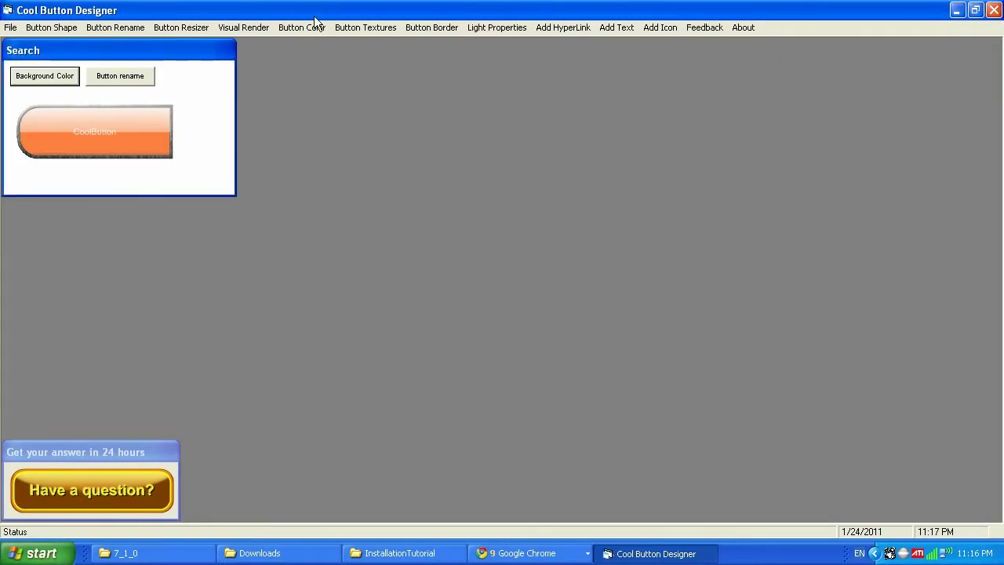
- In Button Border settings, set the outer border width to 1
{"action": "left_click", "coordinate": [438, 37]}
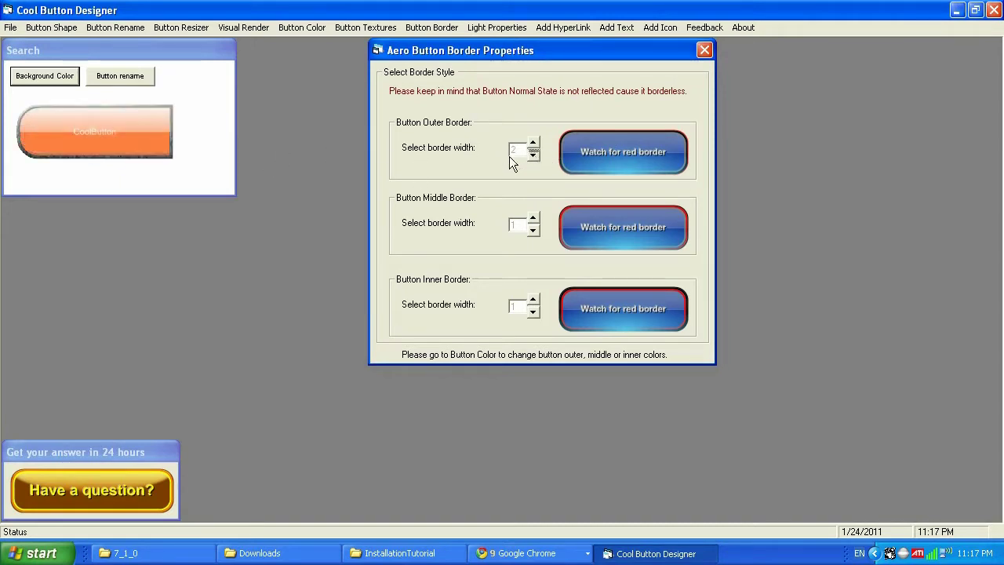
{"action": "left_click", "coordinate": [535, 154]}
{"action": "left_click", "coordinate": [535, 154]}
{"action": "left_click", "coordinate": [534, 155]}
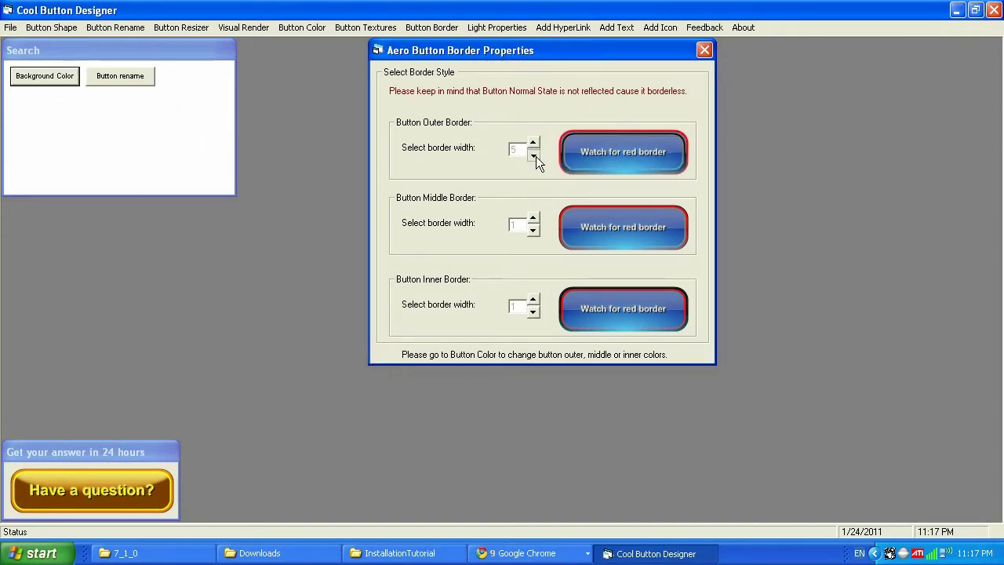
{"action": "left_click", "coordinate": [534, 154]}
{"action": "left_click", "coordinate": [535, 154]}
{"action": "left_click", "coordinate": [535, 155]}
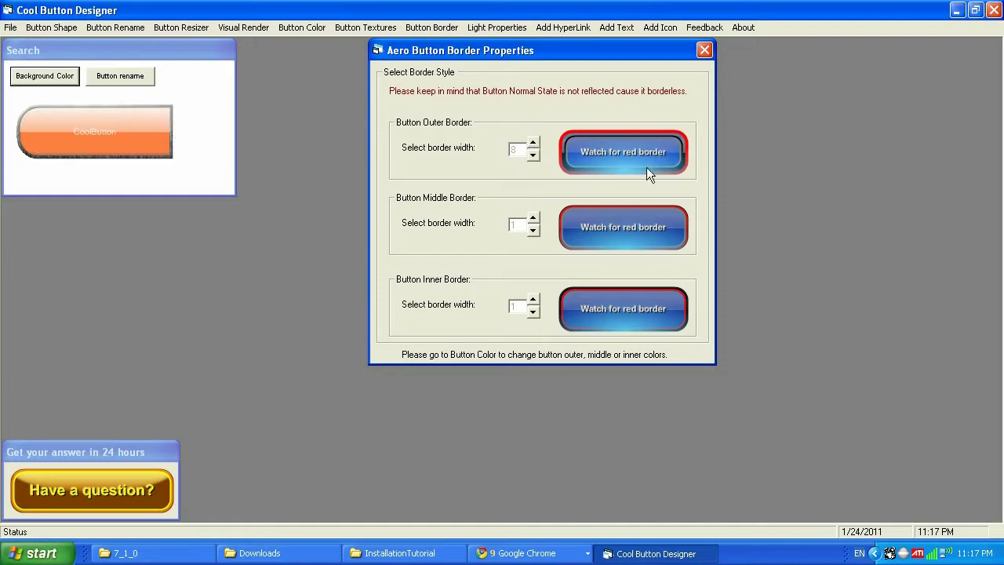
{"action": "left_click", "coordinate": [533, 153]}
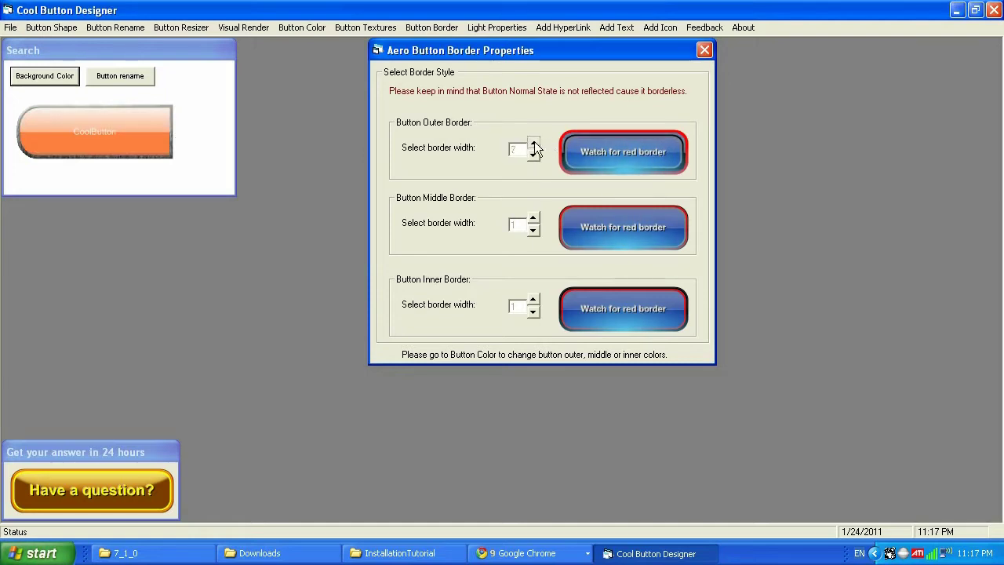
{"action": "left_click", "coordinate": [534, 153]}
{"action": "left_click", "coordinate": [534, 153]}
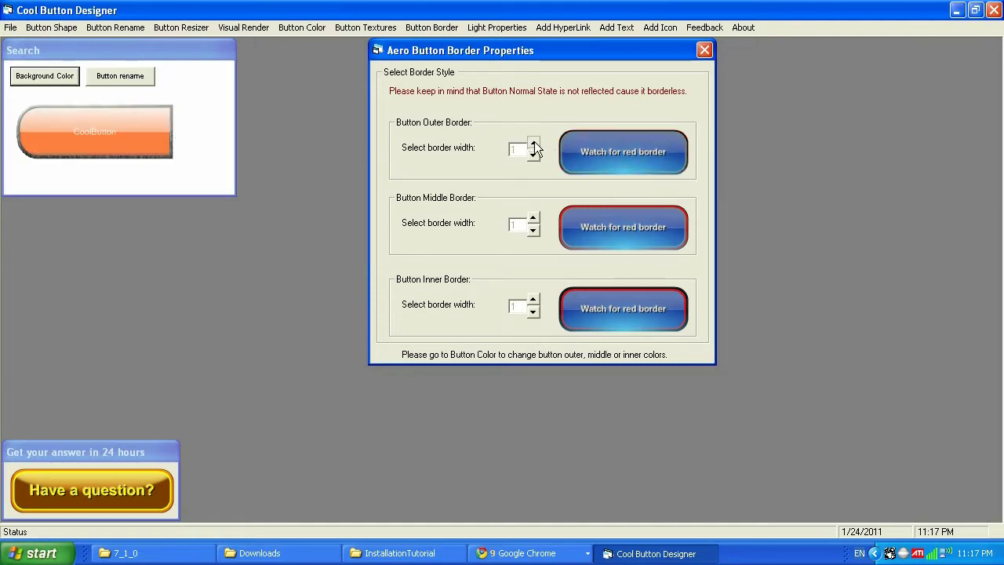
- Set the middle and inner border widths to 0 and close the border settings
{"action": "left_click", "coordinate": [533, 230]}
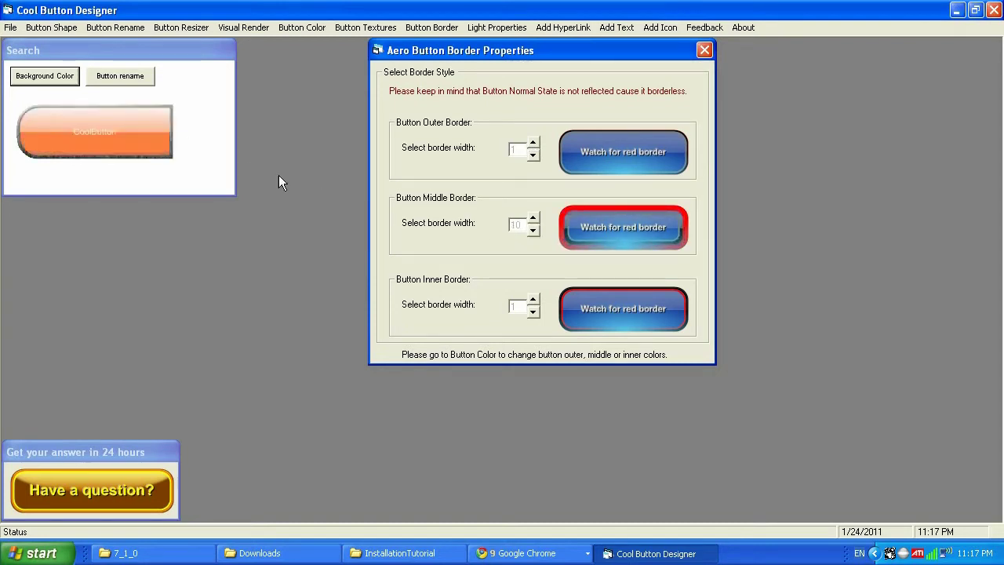
{"action": "left_click", "coordinate": [533, 231]}
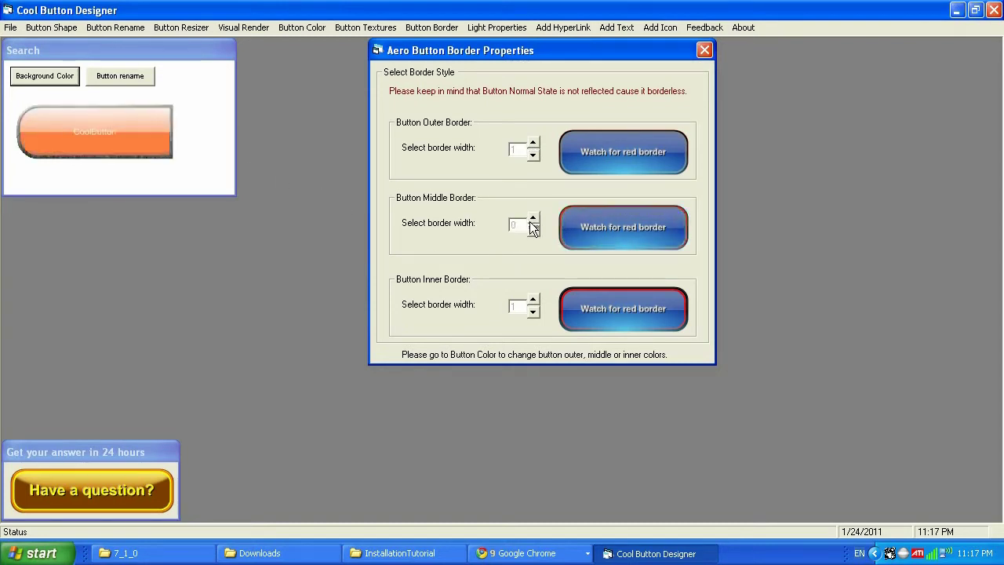
{"action": "left_click", "coordinate": [535, 312]}
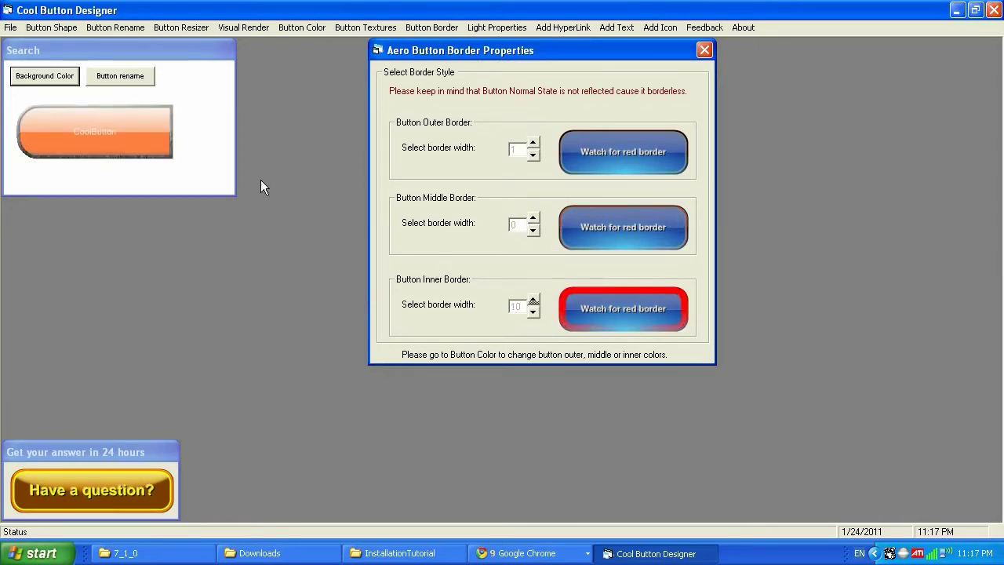
{"action": "left_click", "coordinate": [535, 309]}
{"action": "left_click", "coordinate": [533, 310]}
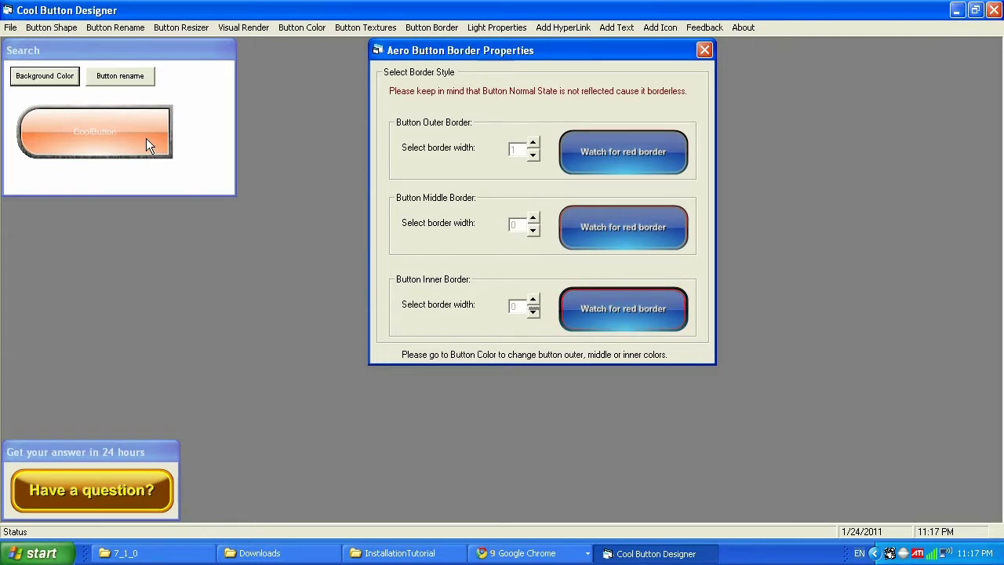
{"action": "left_click", "coordinate": [704, 51]}
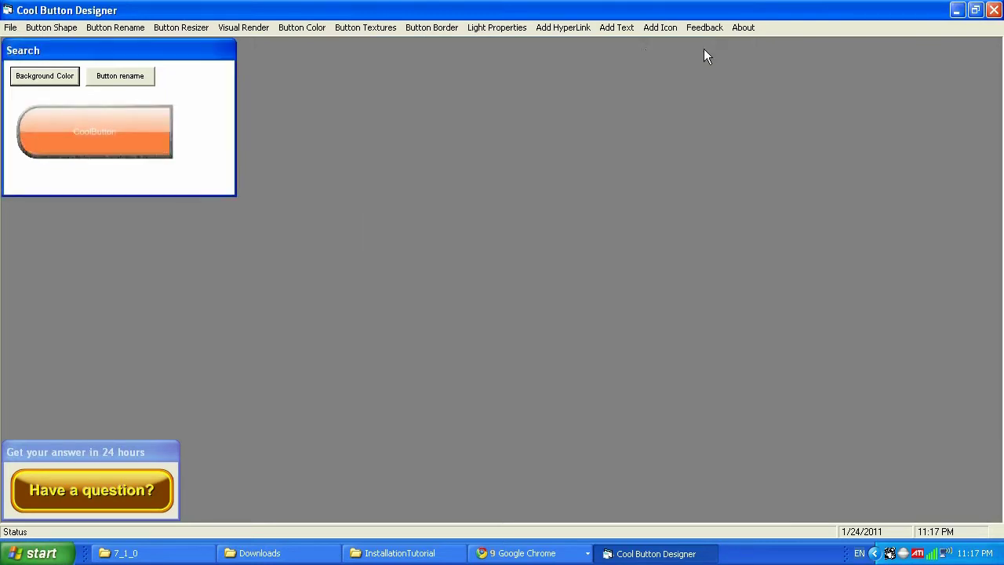
- In Light Properties, try North, North-East, East, South-East and South lighting before settling on North-West
{"action": "left_click", "coordinate": [493, 29]}
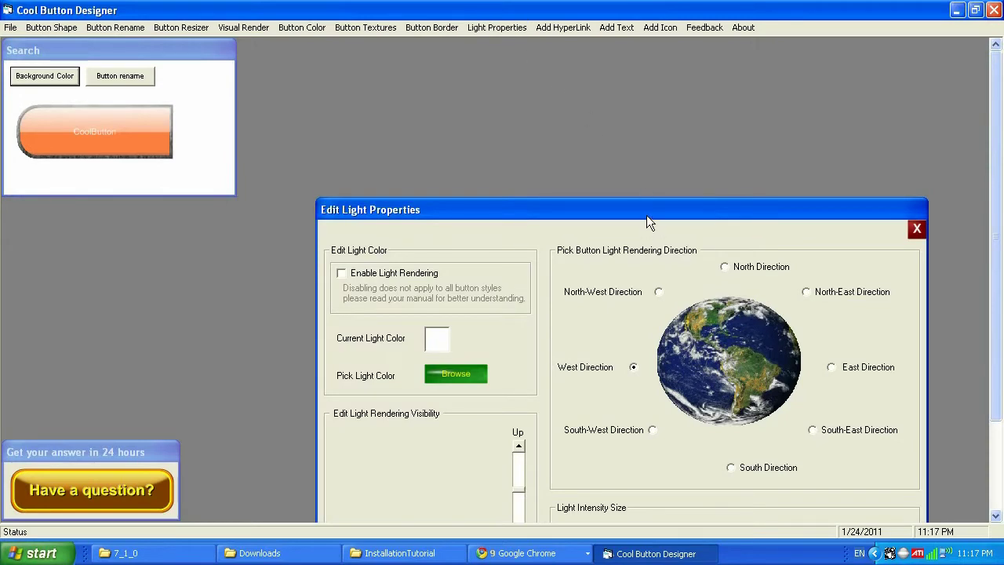
{"action": "left_click_drag", "start_coordinate": [646, 215], "coordinate": [645, 91]}
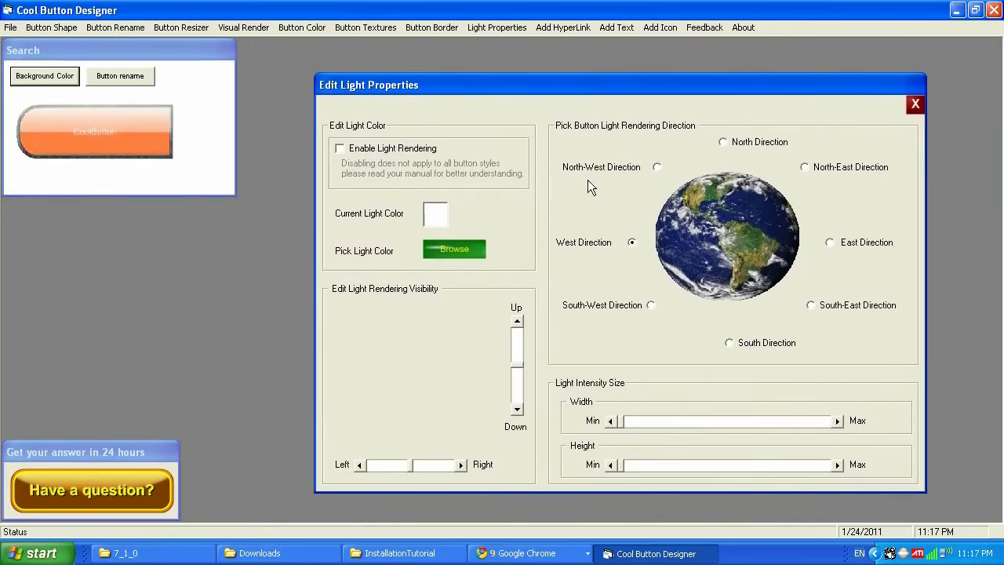
{"action": "left_click", "coordinate": [658, 167]}
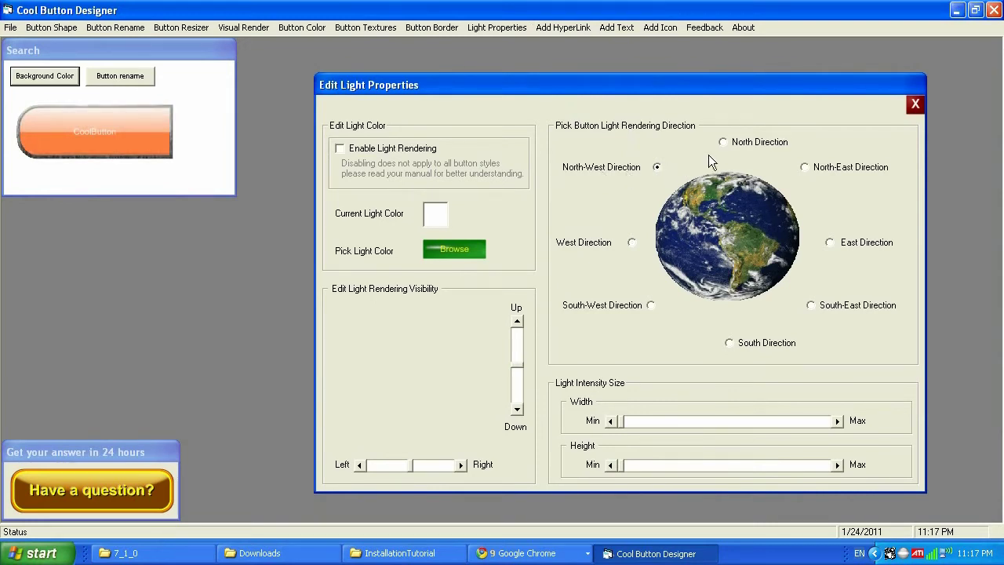
{"action": "left_click", "coordinate": [781, 148]}
{"action": "left_click", "coordinate": [829, 165]}
{"action": "left_click", "coordinate": [856, 246]}
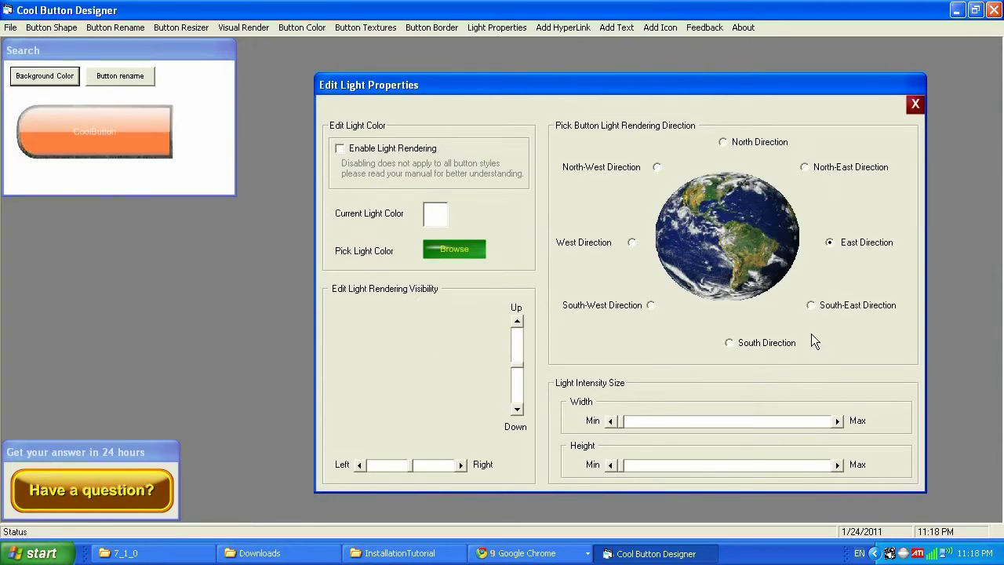
{"action": "left_click", "coordinate": [811, 306]}
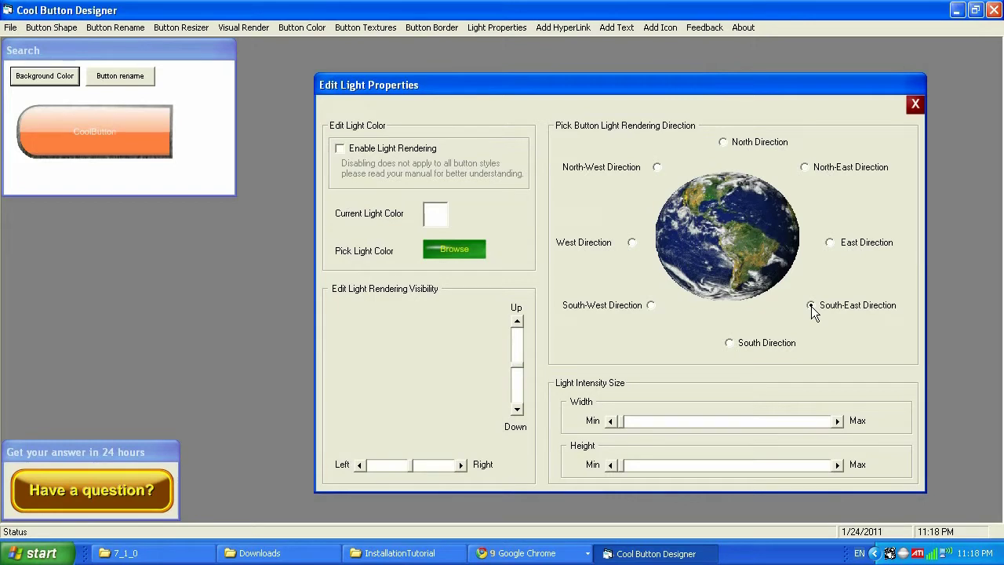
{"action": "left_click", "coordinate": [734, 346]}
{"action": "left_click", "coordinate": [724, 142]}
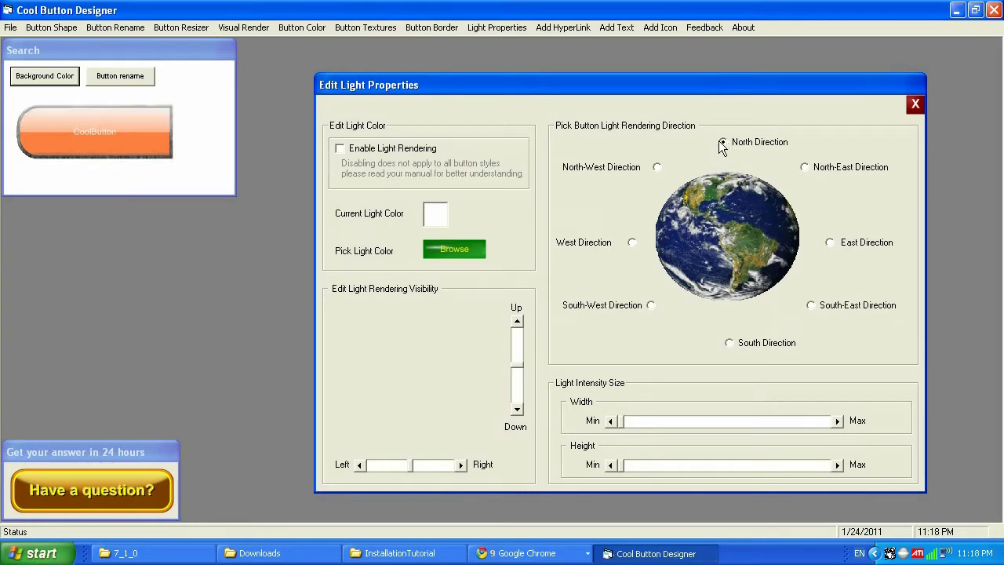
{"action": "left_click", "coordinate": [657, 167]}
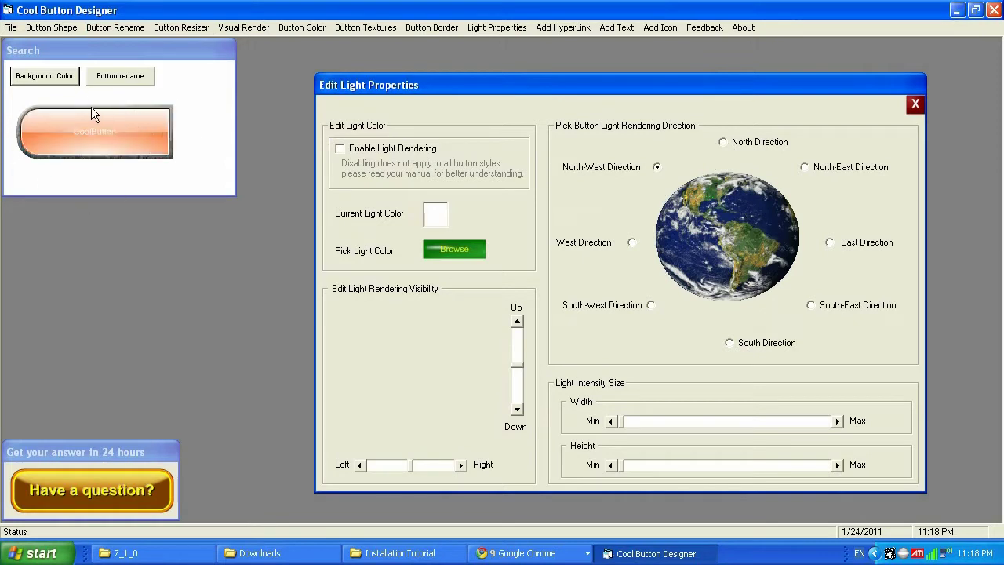
- Turn on light rendering with a yellow light colour and shift the highlight right
{"action": "left_click", "coordinate": [339, 148]}
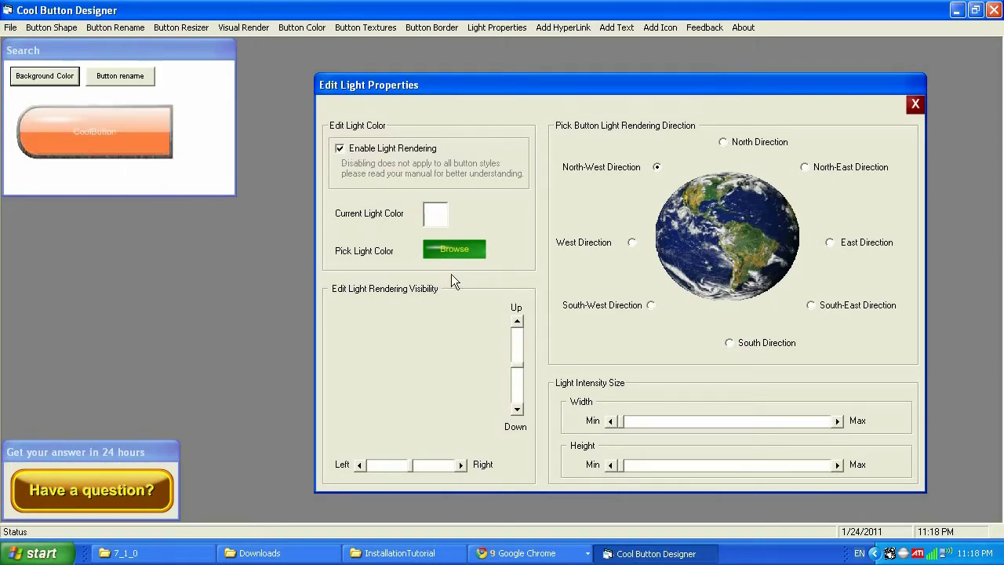
{"action": "left_click", "coordinate": [445, 250]}
{"action": "left_click", "coordinate": [361, 185]}
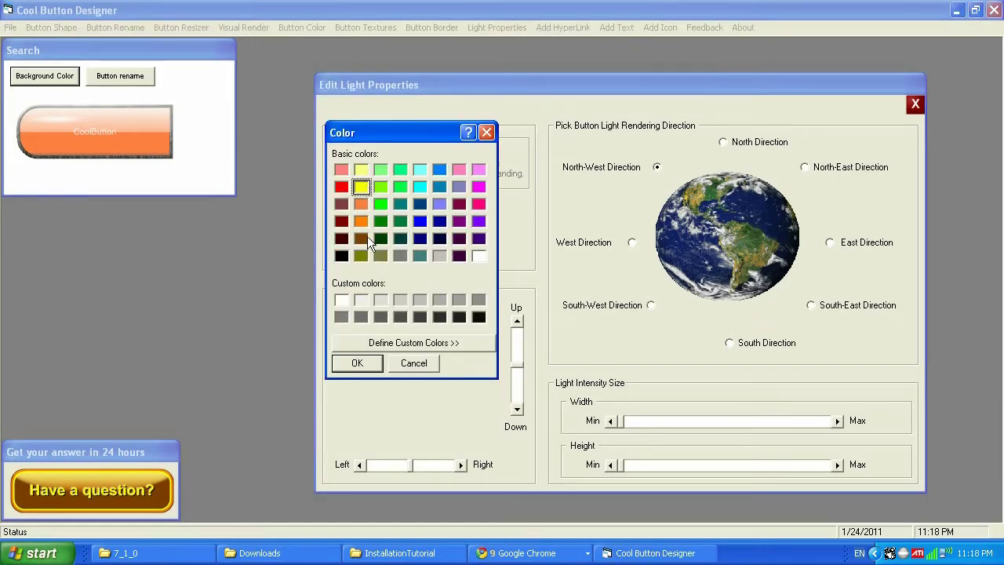
{"action": "left_click", "coordinate": [359, 363]}
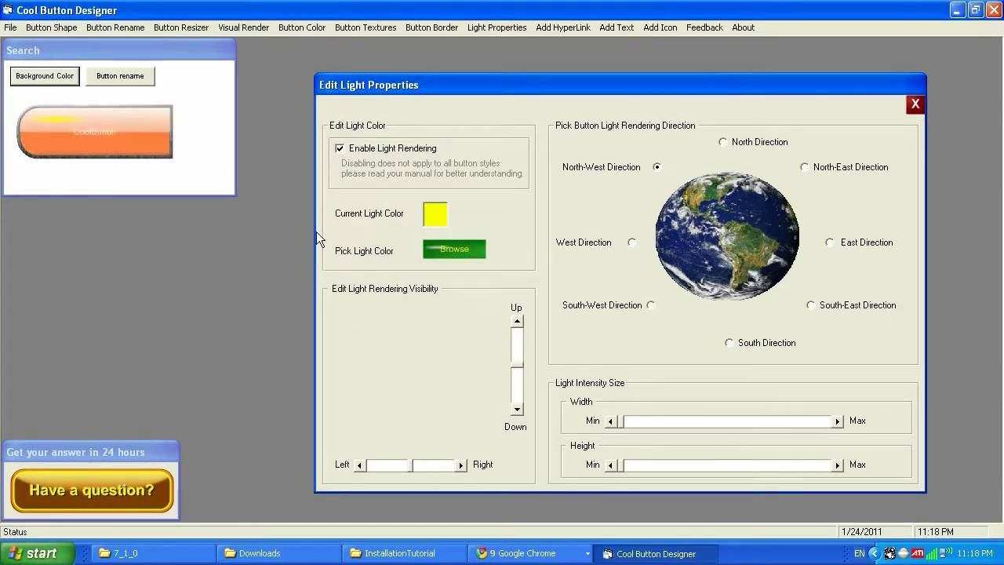
{"action": "left_click", "coordinate": [461, 466]}
{"action": "left_click", "coordinate": [679, 423]}
{"action": "left_click", "coordinate": [517, 322]}
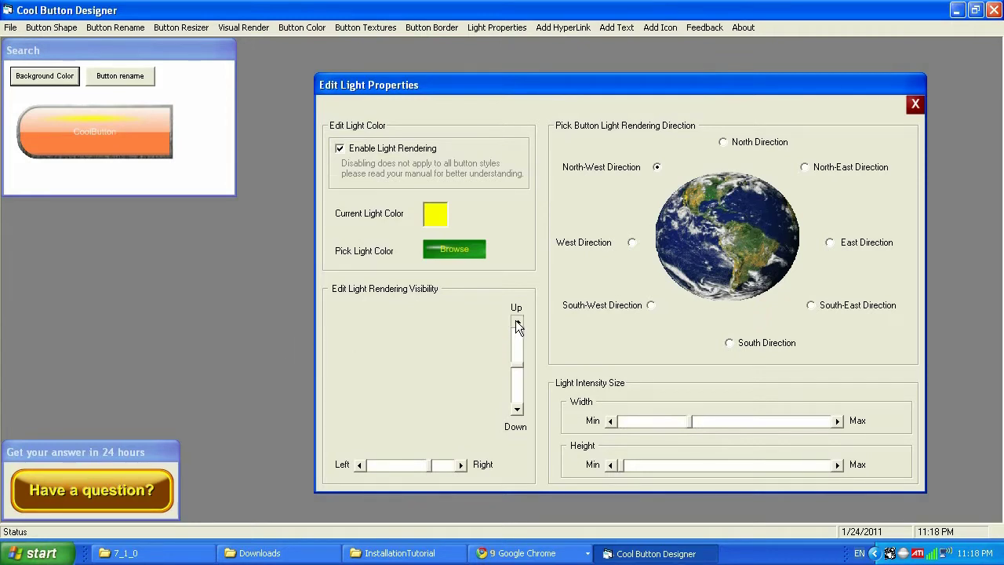
{"action": "left_click", "coordinate": [461, 464]}
- Switch the light colour to white, raise the highlight, and close the lighting settings
{"action": "left_click", "coordinate": [455, 250]}
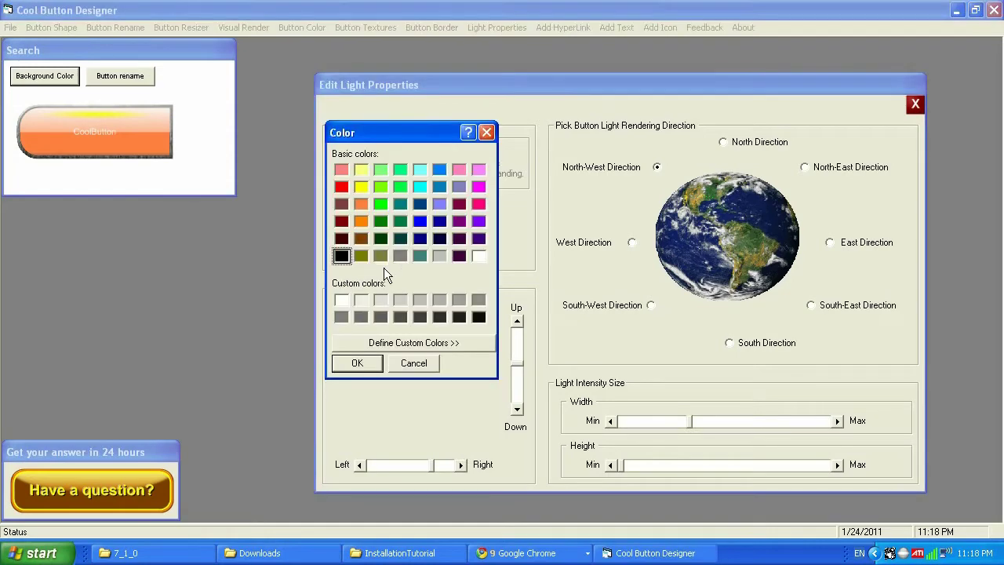
{"action": "left_click", "coordinate": [479, 256]}
{"action": "left_click", "coordinate": [358, 363]}
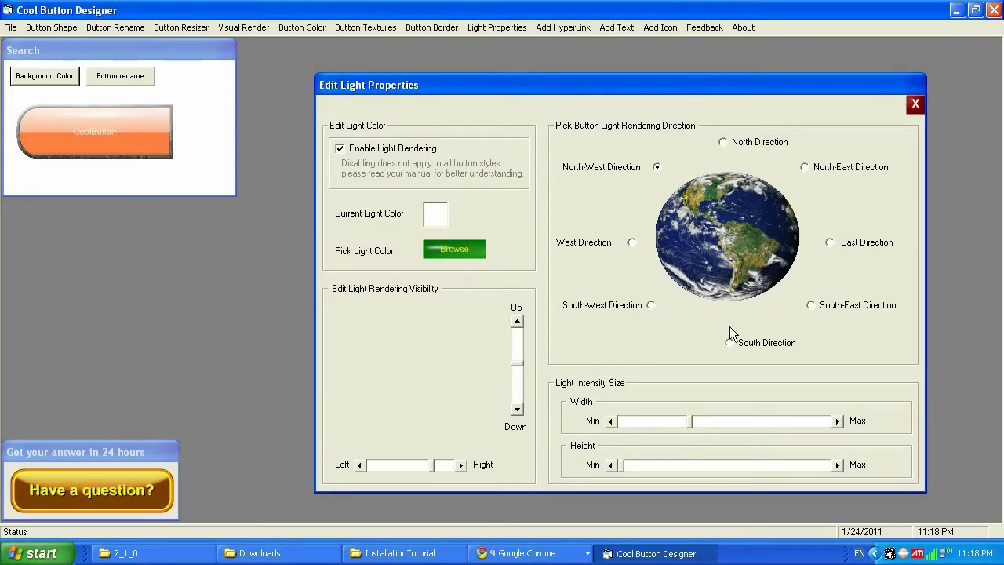
{"action": "left_click", "coordinate": [516, 322]}
{"action": "left_click", "coordinate": [516, 322]}
{"action": "left_click", "coordinate": [915, 105]}
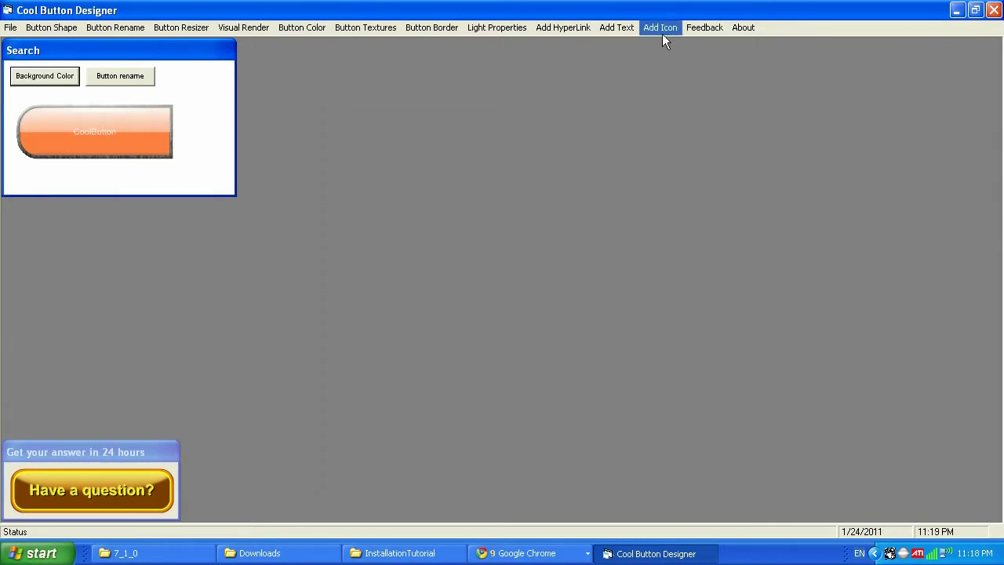
{"action": "left_click", "coordinate": [498, 28]}
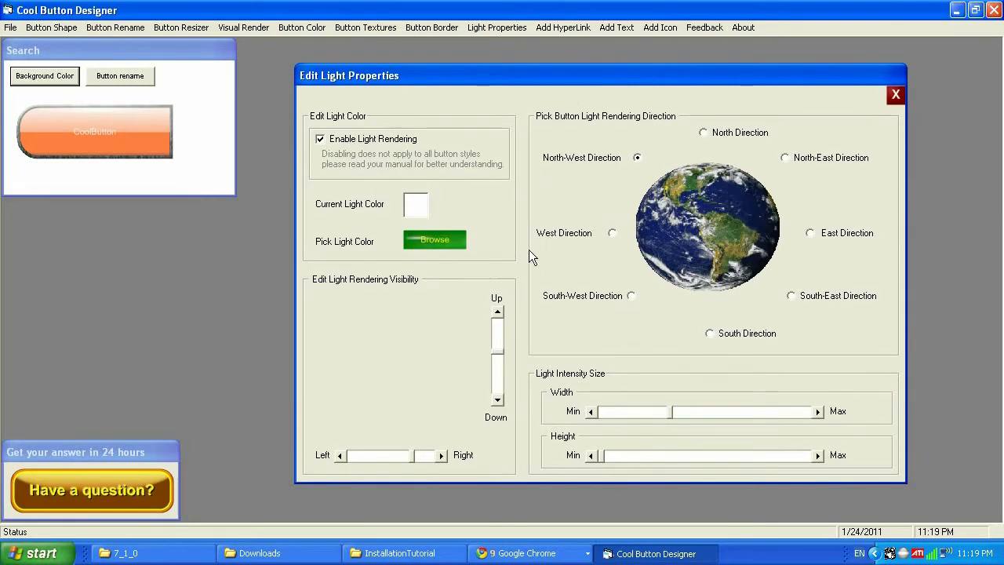
{"action": "left_click", "coordinate": [895, 95]}
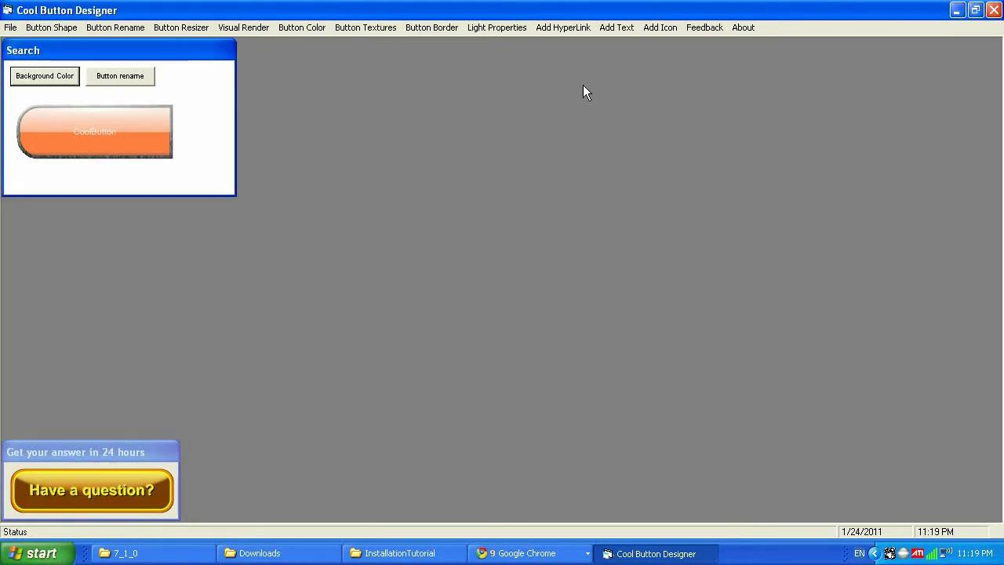
{"action": "left_click", "coordinate": [559, 30]}
{"action": "left_click_drag", "start_coordinate": [564, 50], "coordinate": [609, 134]}
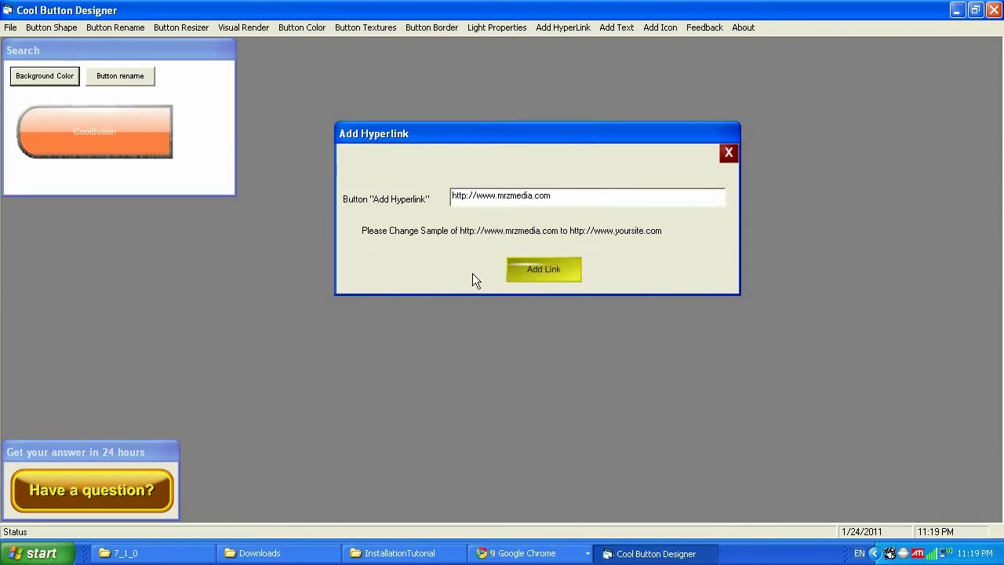
{"action": "left_click", "coordinate": [728, 153]}
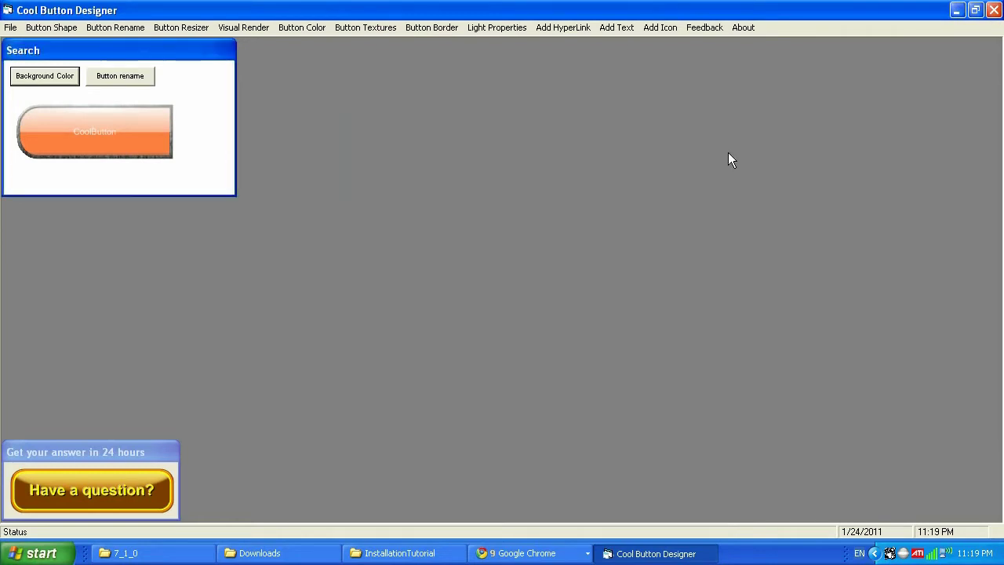
- In Add Text, replace the 'CoolButton' label text with 'Search' and set the changes
{"action": "left_click", "coordinate": [620, 23]}
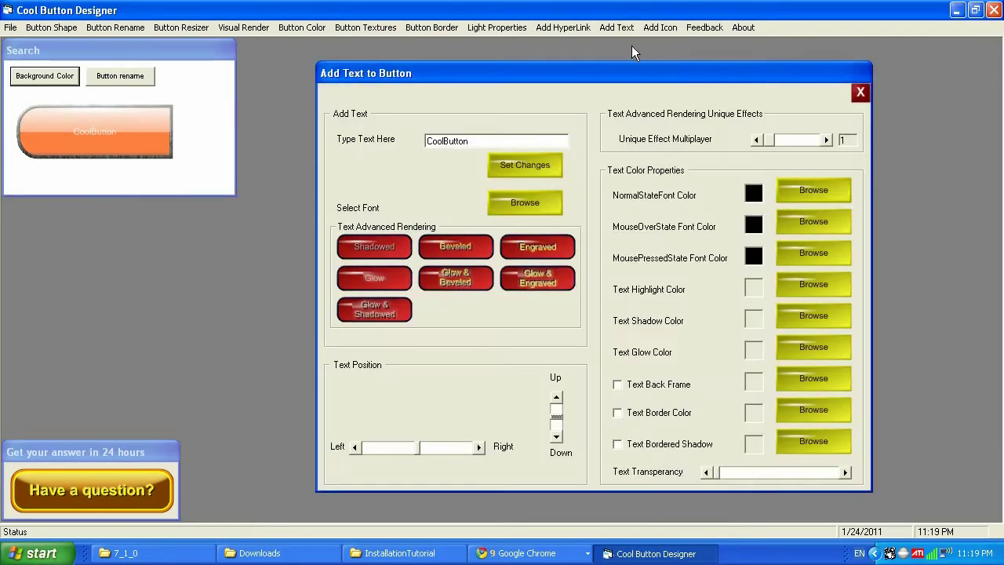
{"action": "left_click_drag", "start_coordinate": [647, 70], "coordinate": [658, 61]}
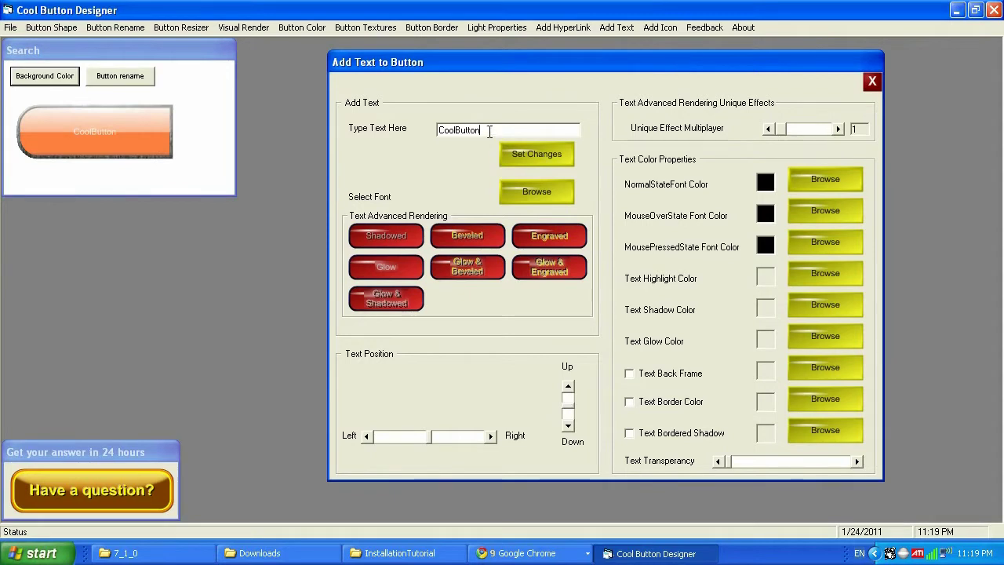
{"action": "left_click_drag", "start_coordinate": [487, 130], "coordinate": [427, 131]}
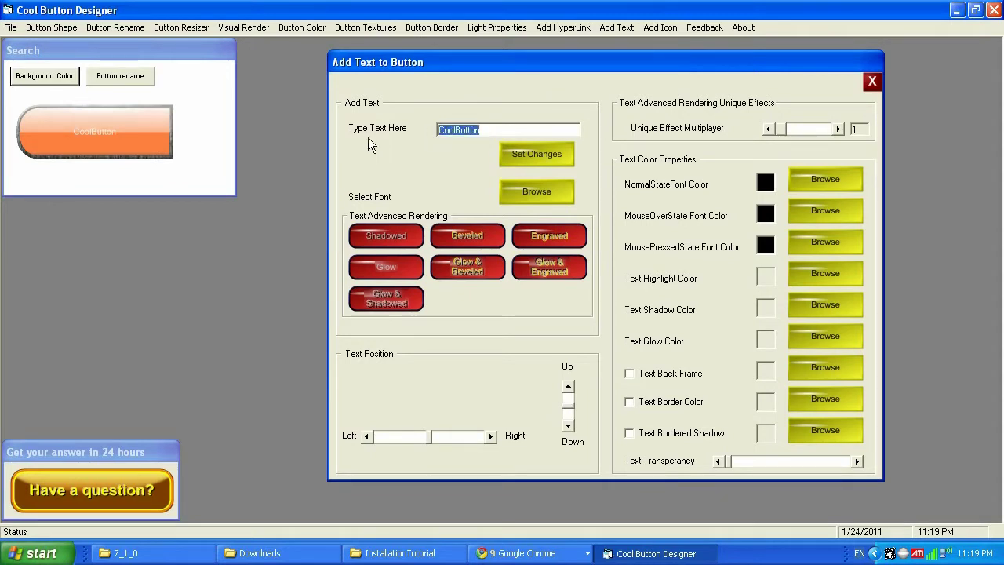
{"action": "type", "text": "Search"}
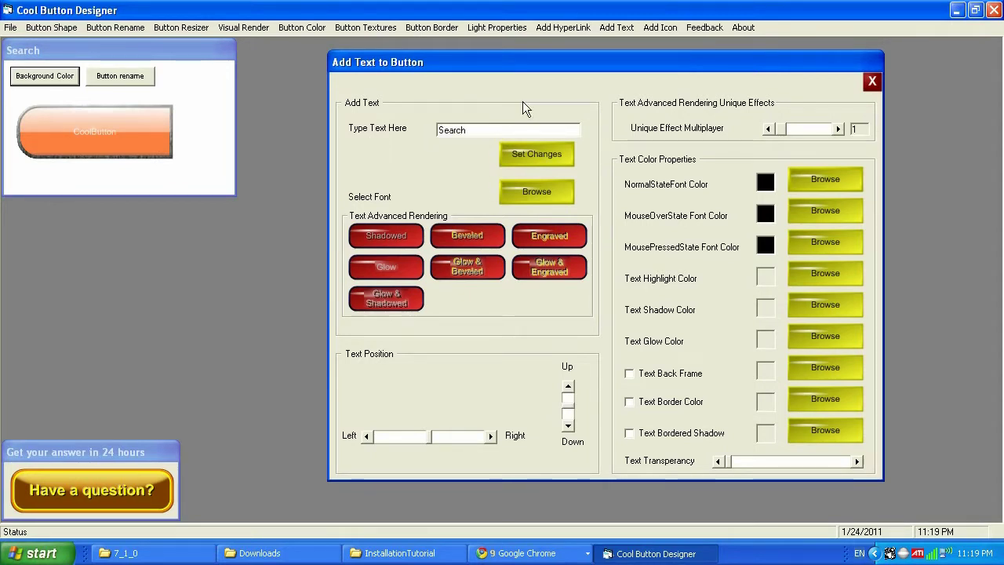
{"action": "left_click", "coordinate": [551, 154]}
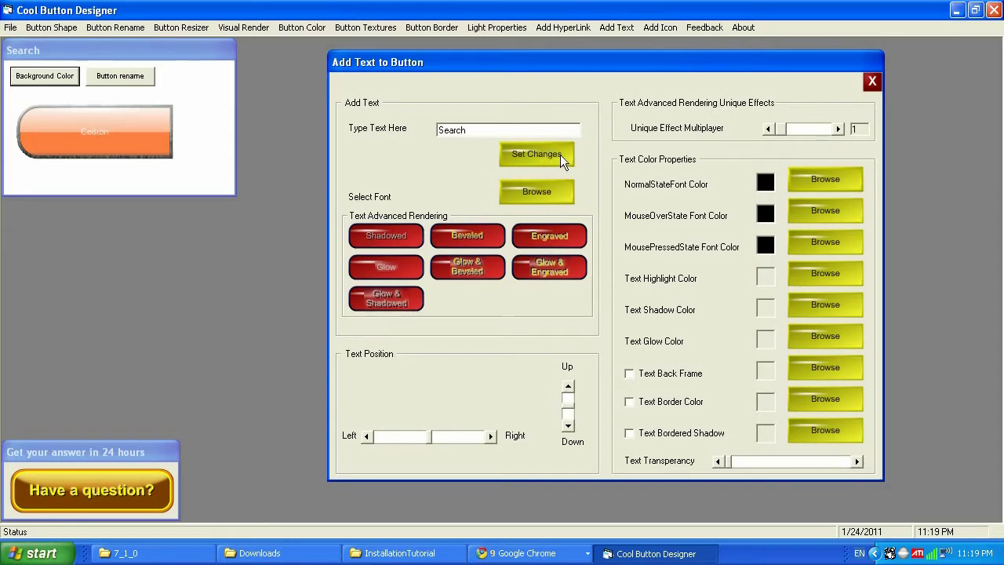
{"action": "left_click", "coordinate": [556, 196]}
- Make the label font bold at size 22, then try Calibri
{"action": "left_click", "coordinate": [486, 206]}
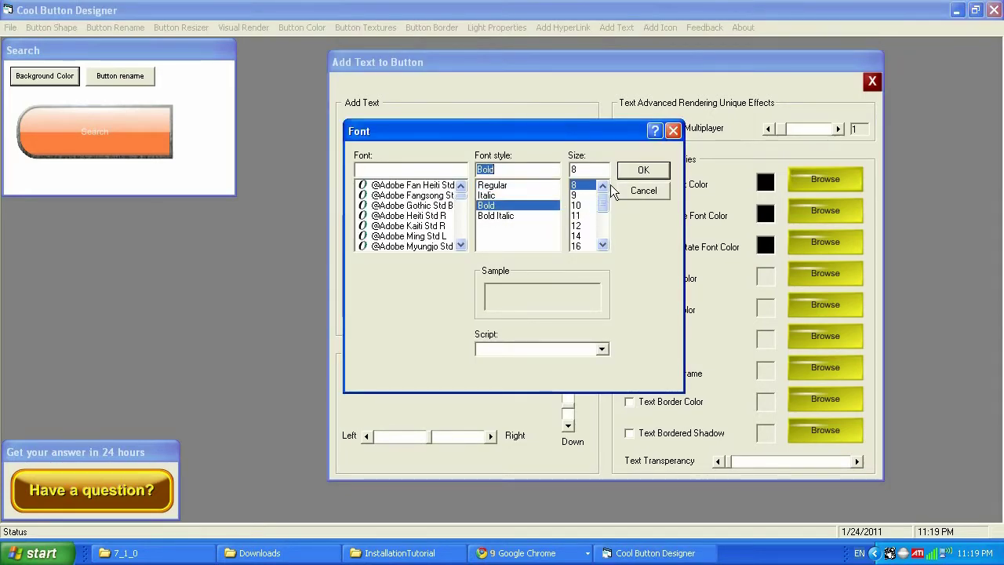
{"action": "left_click", "coordinate": [644, 171]}
{"action": "left_click", "coordinate": [561, 190]}
{"action": "scroll", "coordinate": [585, 227], "scroll_direction": "down", "scroll_amount": 2}
{"action": "left_click", "coordinate": [578, 226]}
{"action": "left_click", "coordinate": [644, 170]}
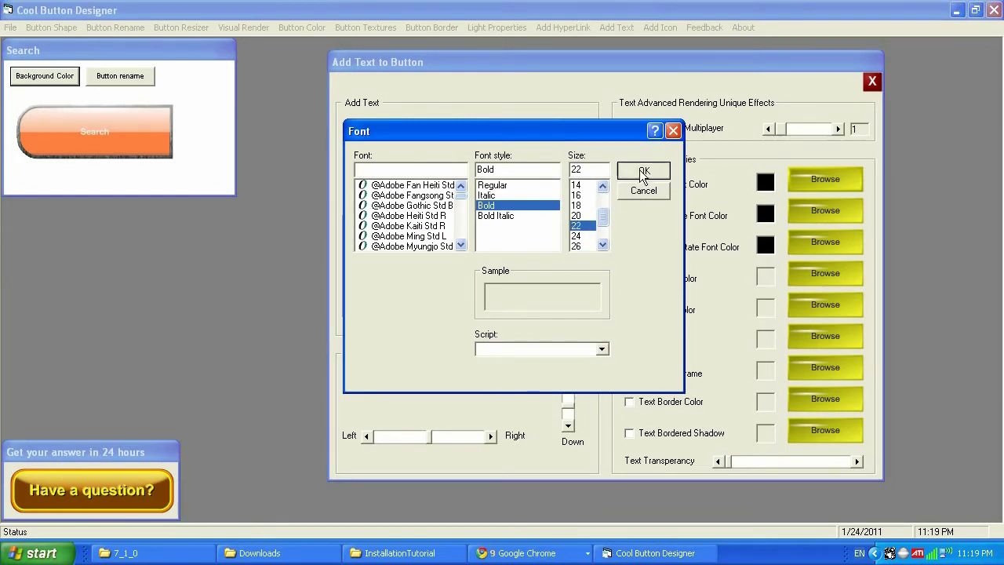
{"action": "left_click", "coordinate": [560, 191]}
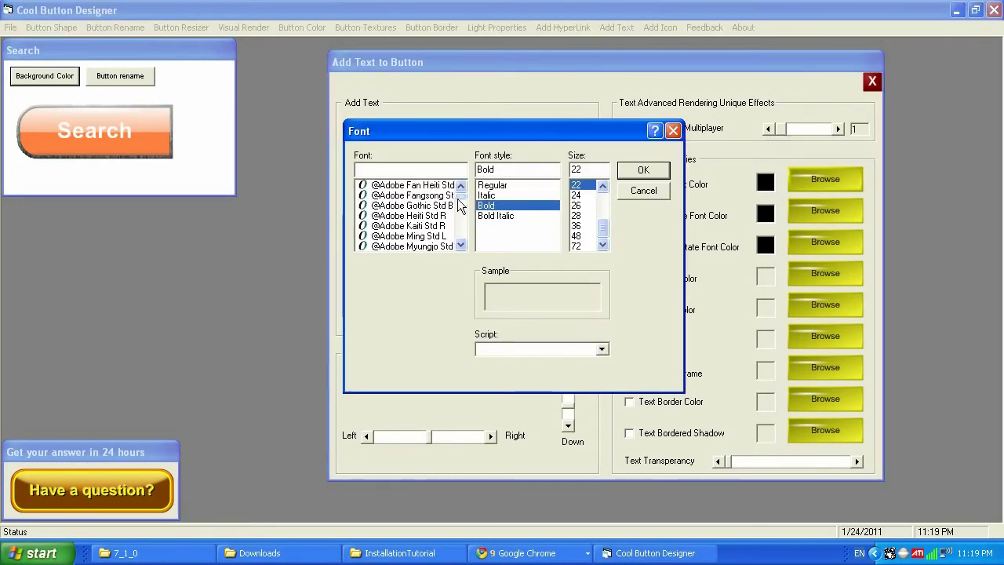
{"action": "left_click_drag", "start_coordinate": [459, 202], "coordinate": [463, 211]}
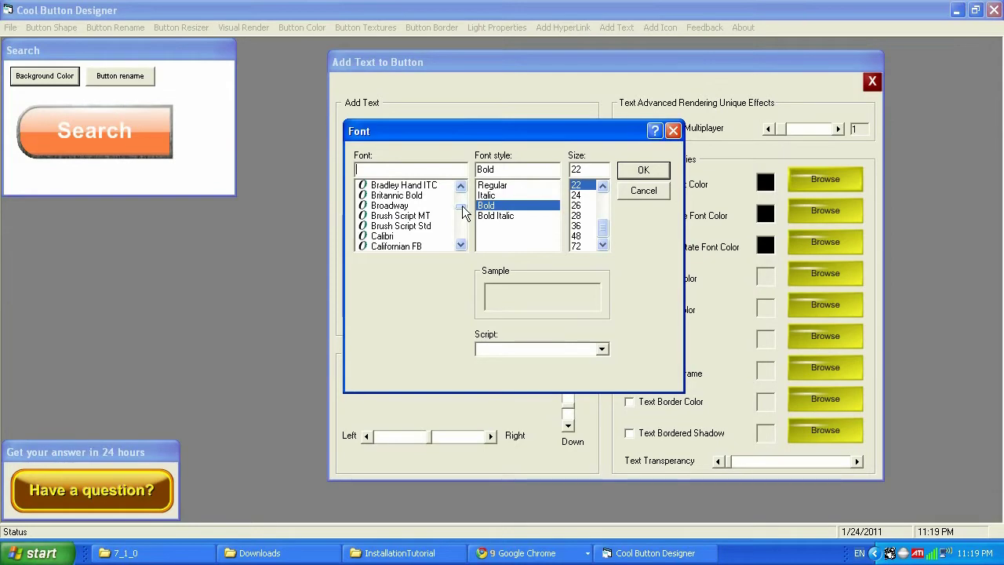
{"action": "left_click", "coordinate": [396, 237]}
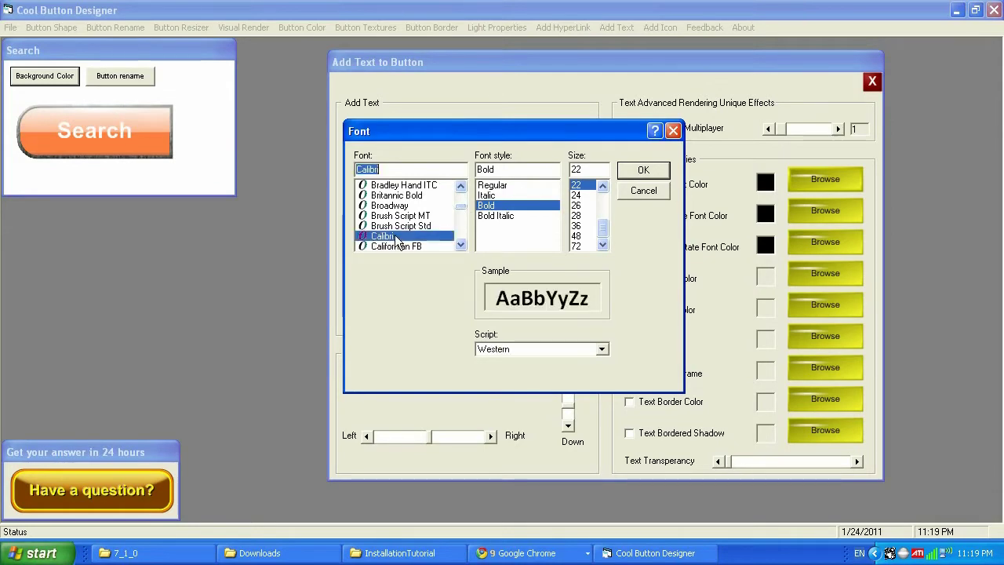
{"action": "left_click", "coordinate": [641, 173]}
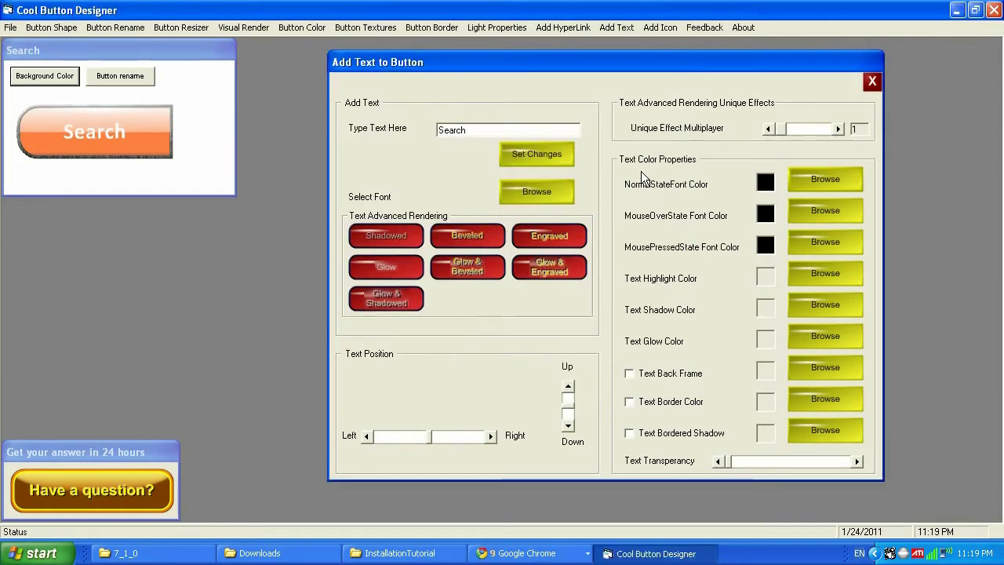
- Switch the label font to Corbel and try sizes 36, 28, then 26
{"action": "left_click", "coordinate": [534, 191]}
{"action": "scroll", "coordinate": [464, 218], "scroll_direction": "down", "scroll_amount": 4}
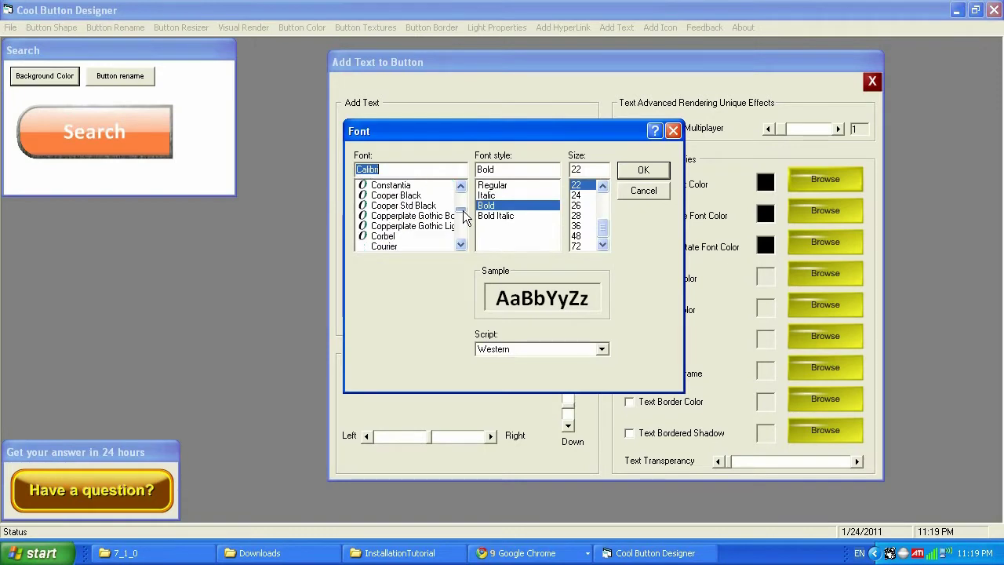
{"action": "left_click", "coordinate": [384, 237]}
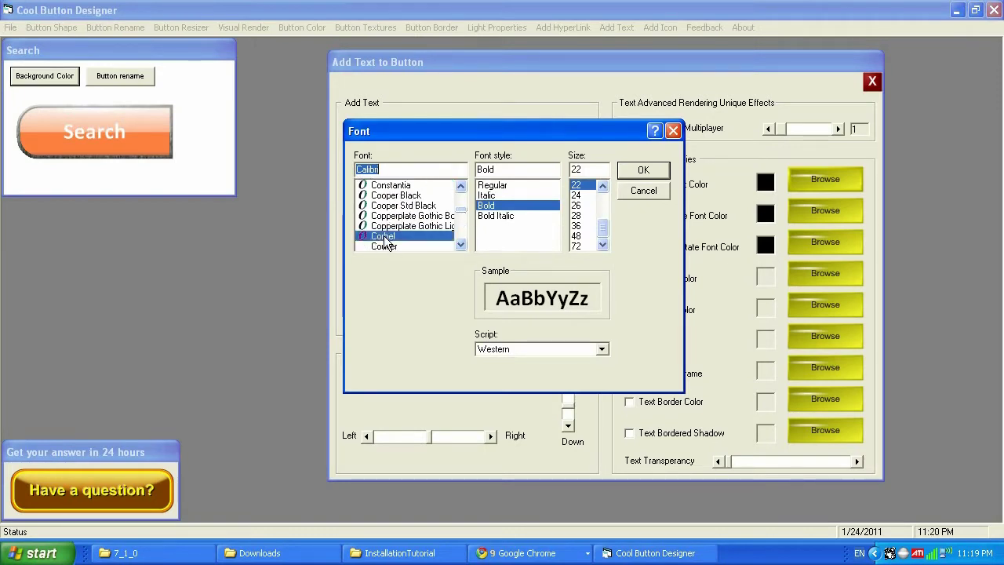
{"action": "left_click", "coordinate": [633, 171]}
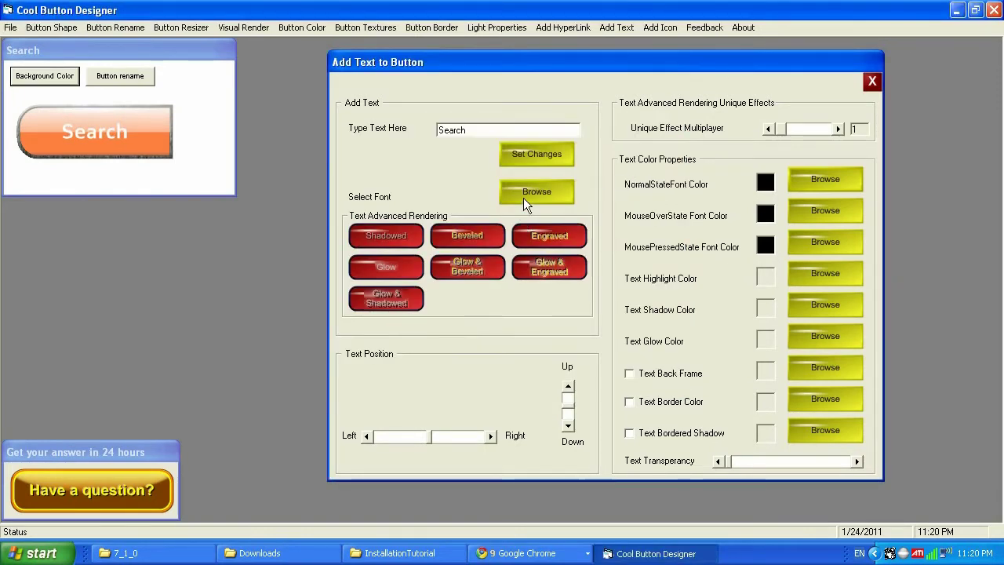
{"action": "left_click", "coordinate": [523, 197]}
{"action": "left_click", "coordinate": [581, 226]}
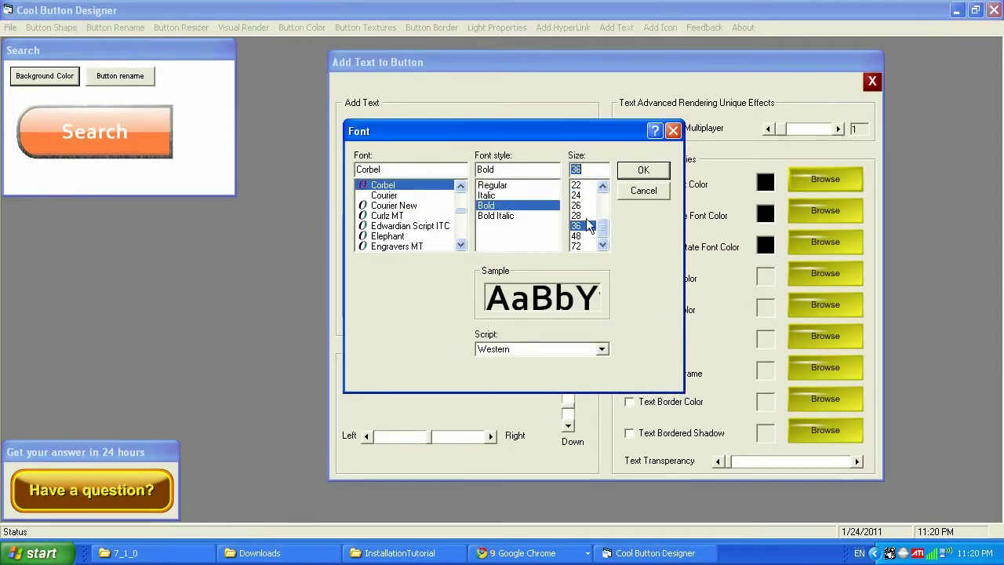
{"action": "left_click", "coordinate": [641, 174]}
{"action": "left_click", "coordinate": [521, 186]}
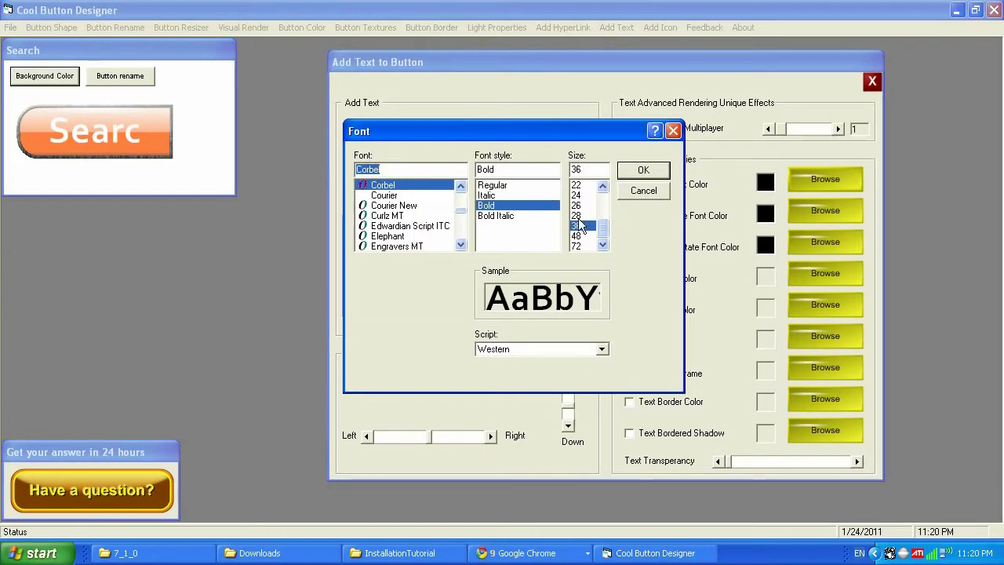
{"action": "left_click", "coordinate": [580, 215]}
{"action": "left_click", "coordinate": [639, 173]}
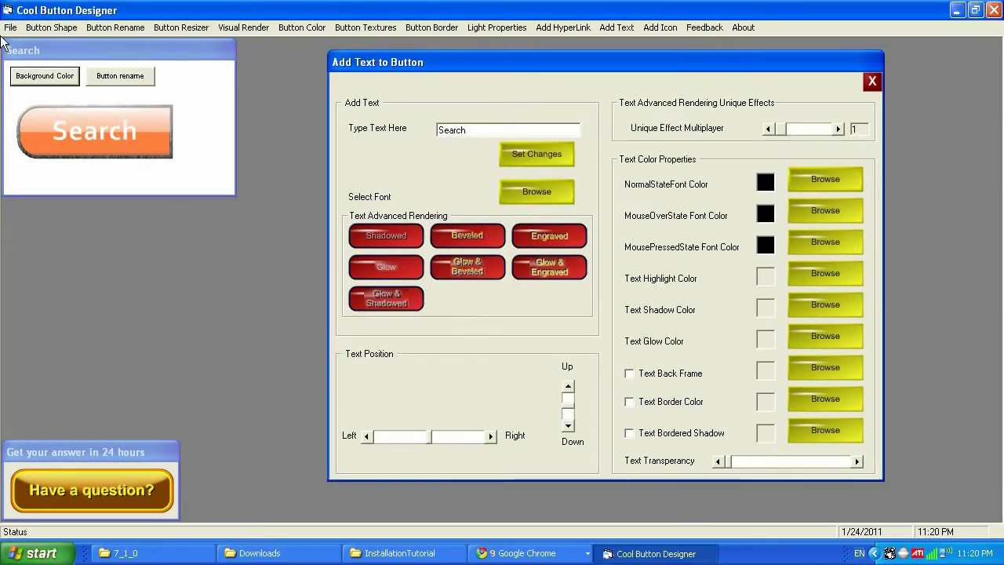
{"action": "left_click", "coordinate": [521, 190]}
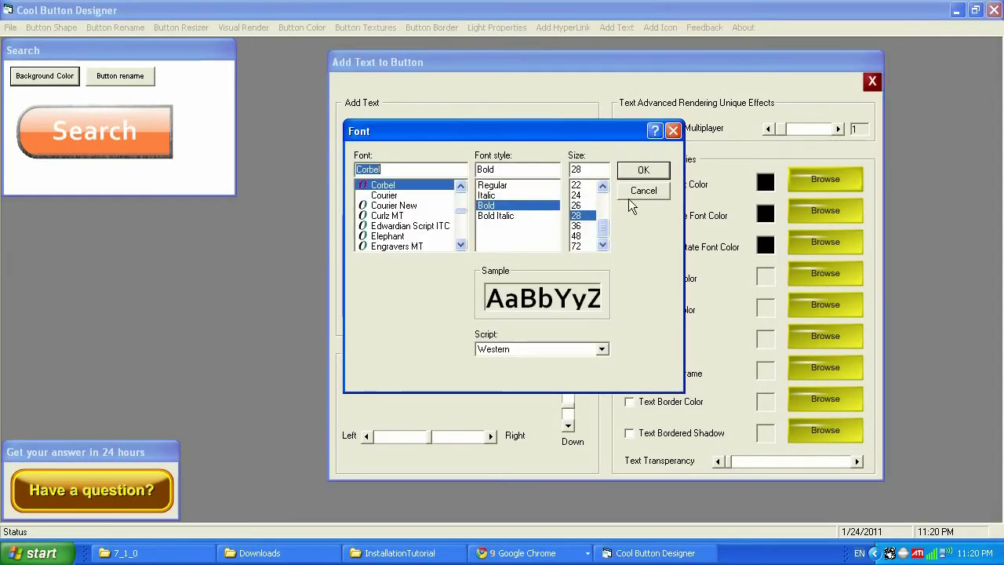
{"action": "left_click", "coordinate": [585, 205]}
- Confirm the size-26 label font and shift the Search label to the right
{"action": "left_click", "coordinate": [639, 171]}
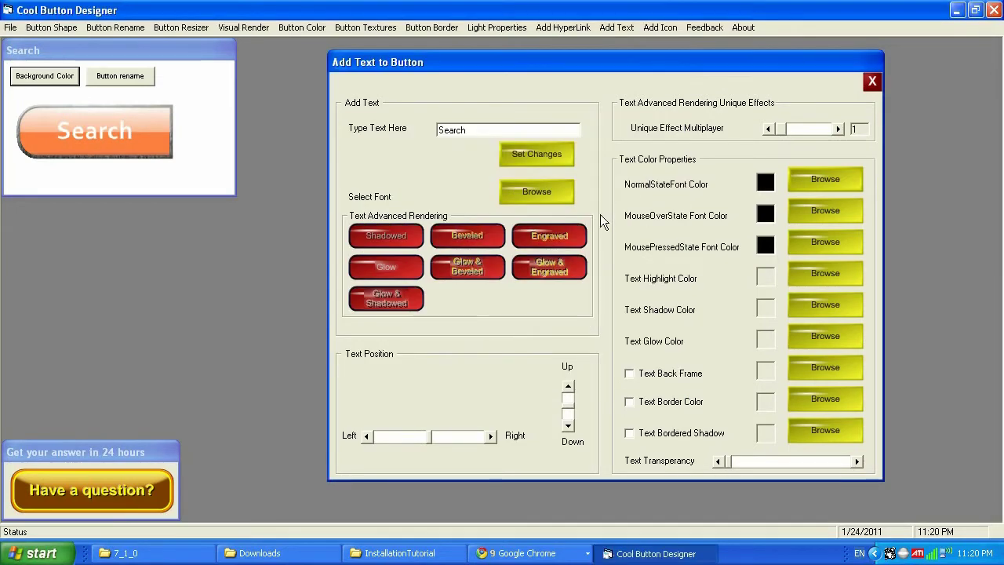
{"action": "left_click", "coordinate": [491, 435]}
{"action": "left_click", "coordinate": [491, 435]}
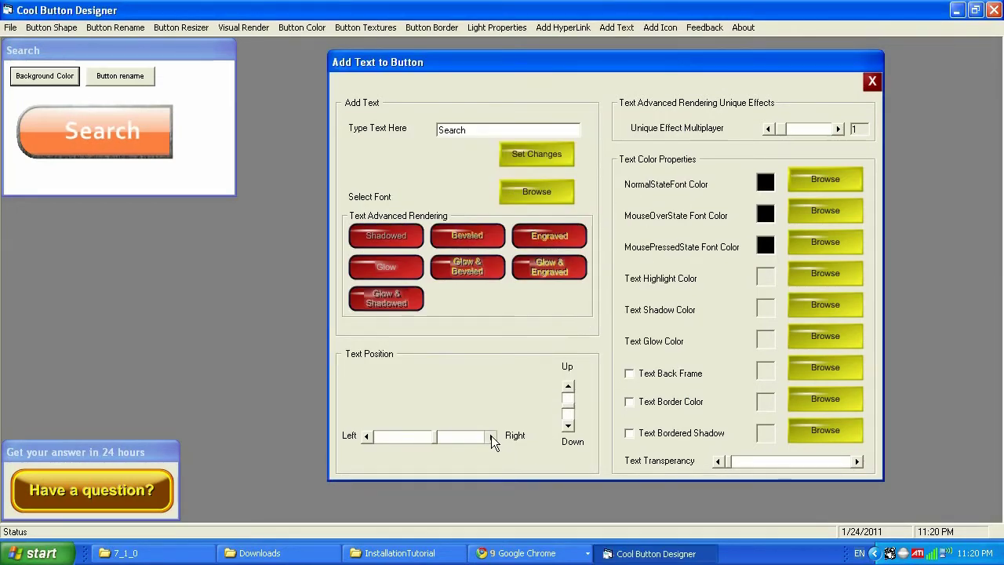
{"action": "left_click", "coordinate": [491, 436]}
{"action": "left_click", "coordinate": [491, 435]}
{"action": "left_click", "coordinate": [491, 435]}
{"action": "left_click", "coordinate": [491, 435]}
{"action": "left_click", "coordinate": [491, 436]}
{"action": "left_click", "coordinate": [491, 435]}
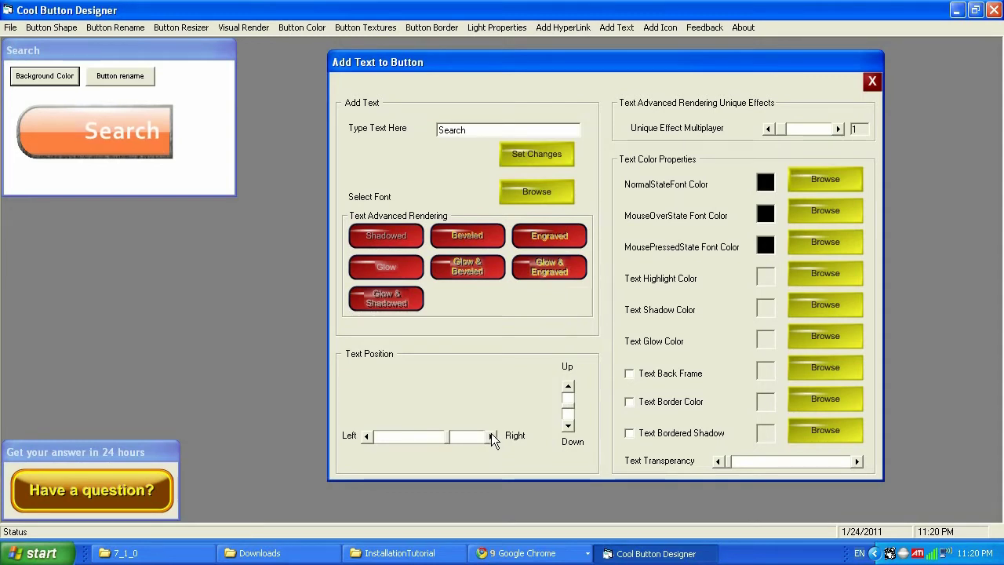
- Try Beveled, Engraved, Glow and Glow-combination renderings, finishing with Shadowed
{"action": "left_click", "coordinate": [395, 238]}
{"action": "left_click", "coordinate": [473, 235]}
{"action": "left_click", "coordinate": [537, 235]}
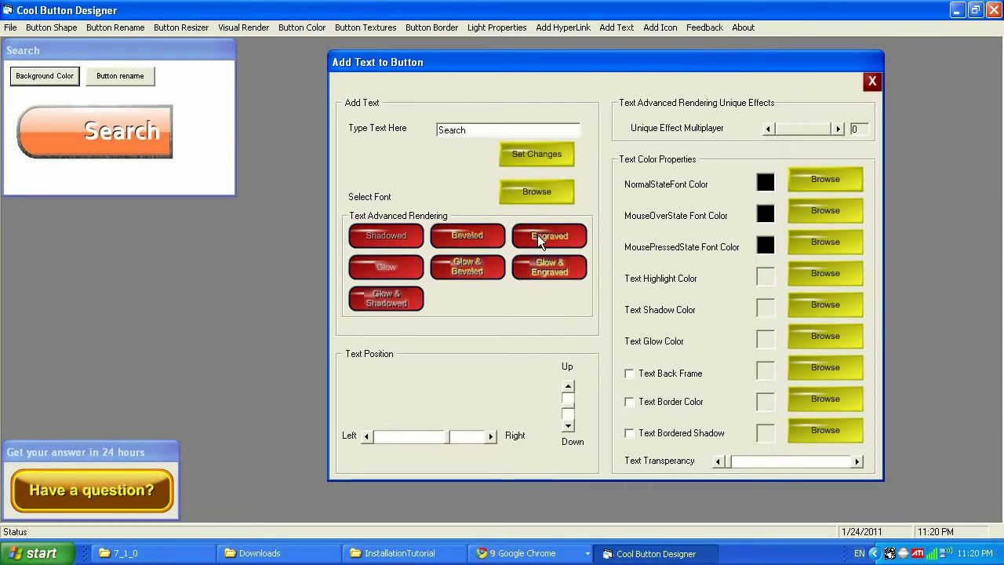
{"action": "left_click", "coordinate": [395, 269]}
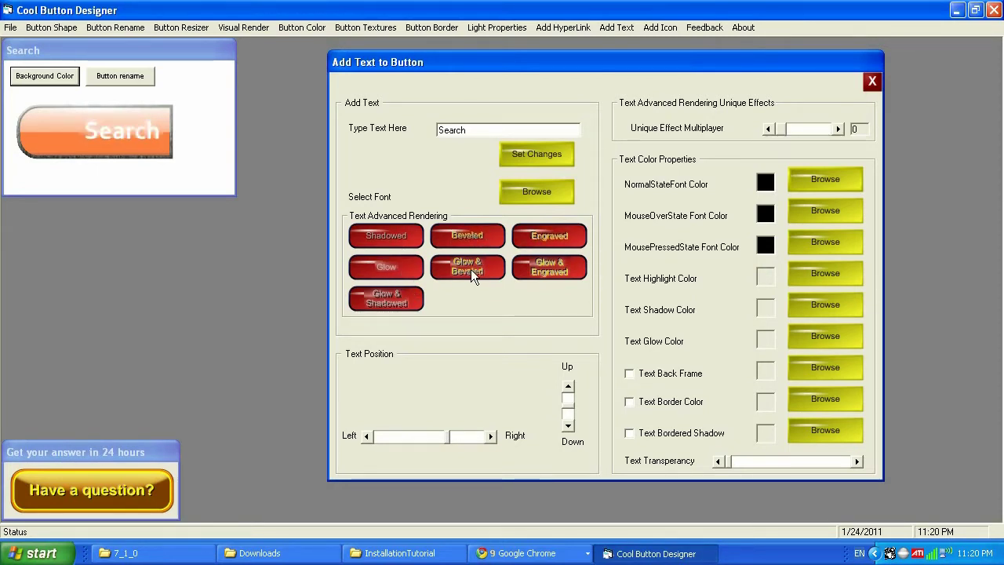
{"action": "left_click", "coordinate": [471, 269]}
{"action": "left_click", "coordinate": [549, 276]}
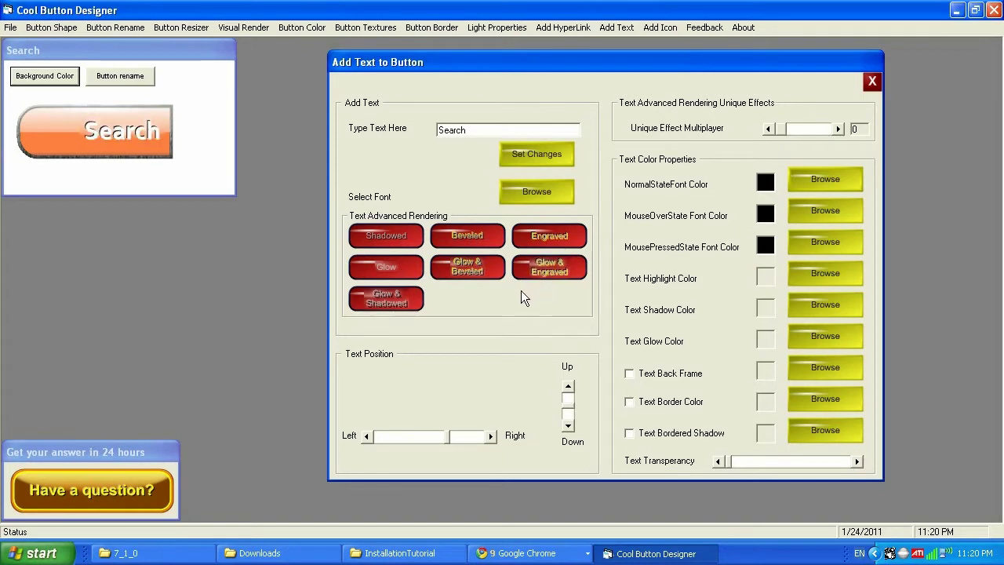
{"action": "left_click", "coordinate": [389, 297]}
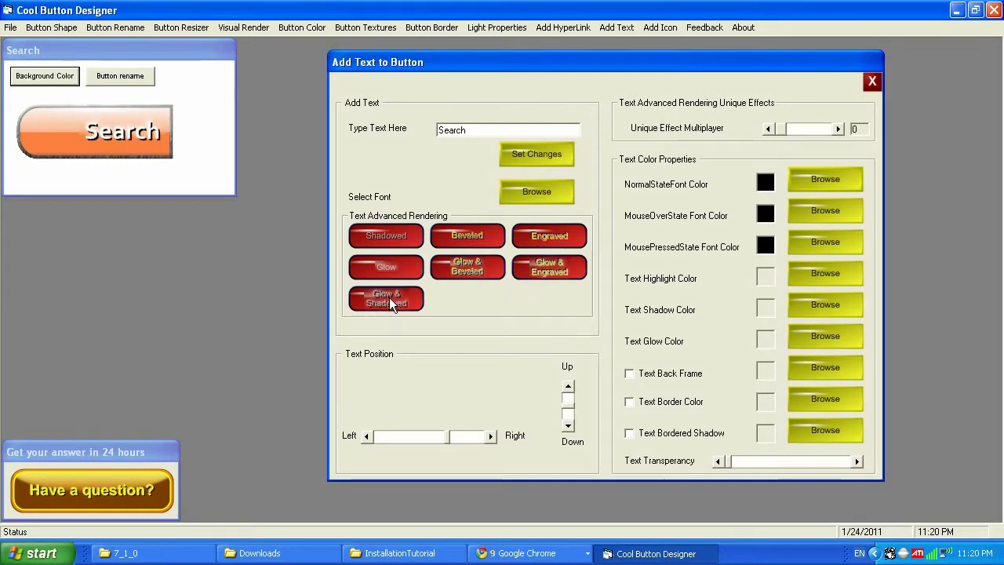
{"action": "left_click", "coordinate": [406, 235]}
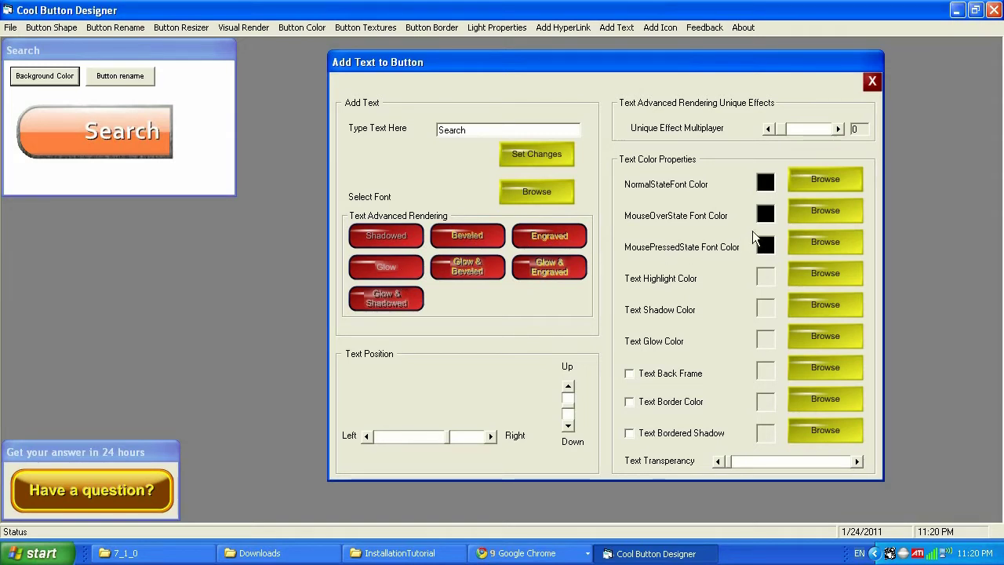
- Set the normal-state label colour to white
{"action": "left_click", "coordinate": [812, 177]}
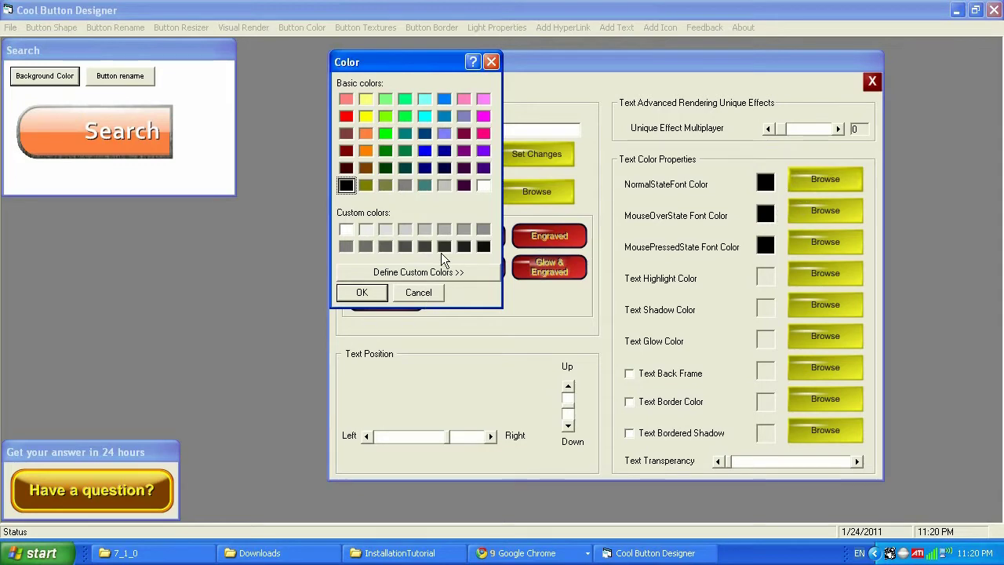
{"action": "left_click", "coordinate": [419, 292]}
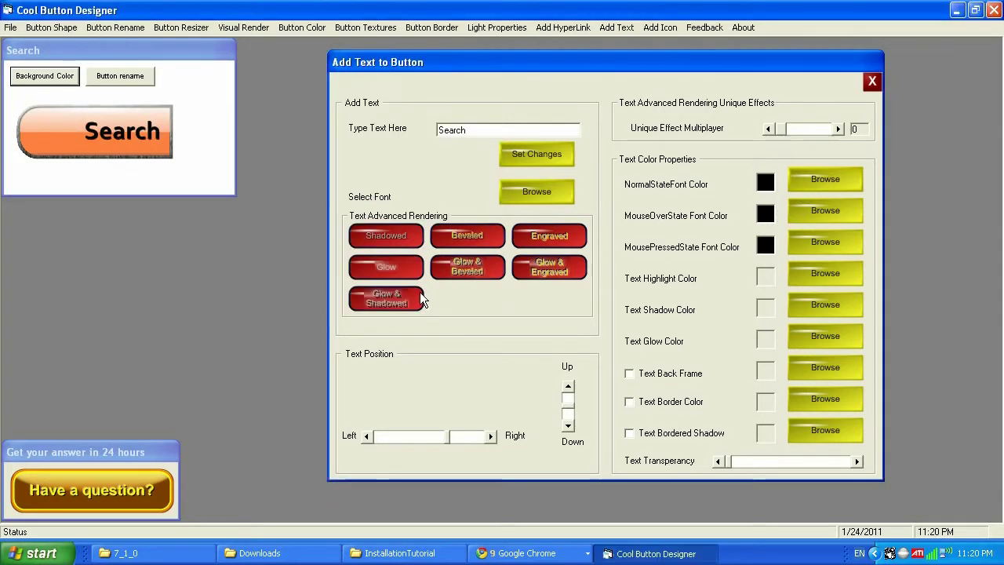
{"action": "left_click", "coordinate": [819, 183]}
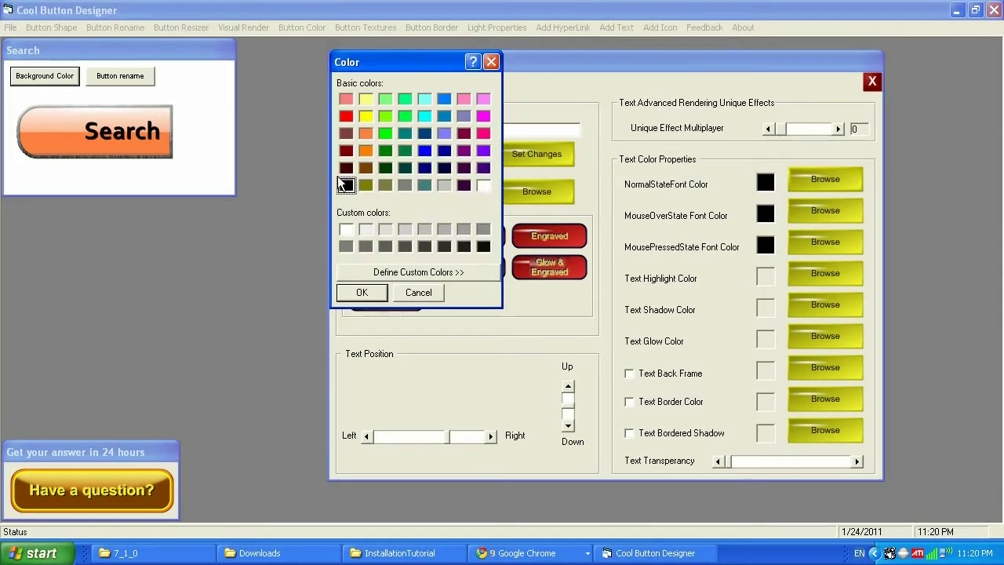
{"action": "left_click", "coordinate": [483, 186]}
{"action": "left_click", "coordinate": [362, 292]}
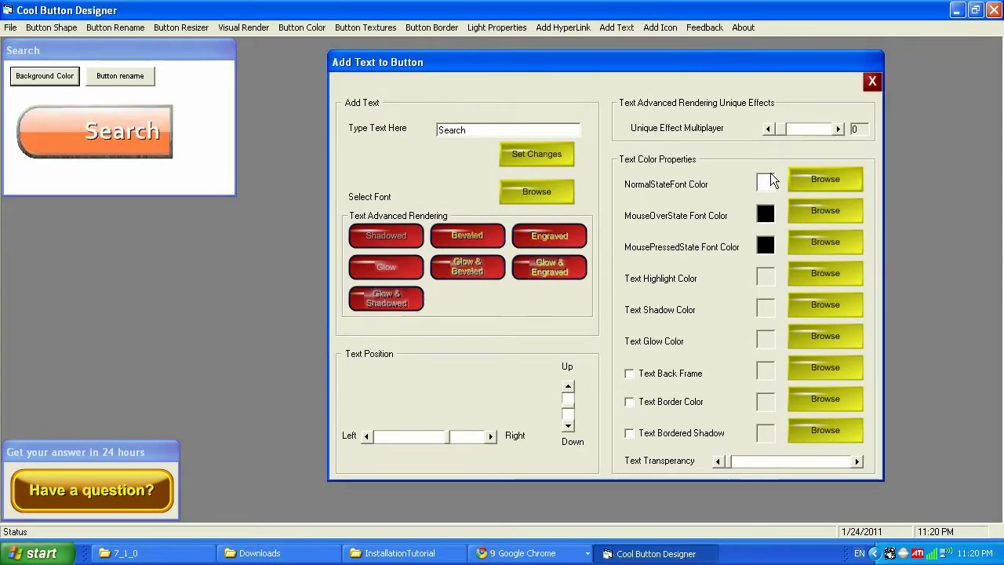
- Set the mouse-over label colour to yellow and keep the pressed-state colour black
{"action": "left_click", "coordinate": [815, 208]}
{"action": "left_click", "coordinate": [367, 116]}
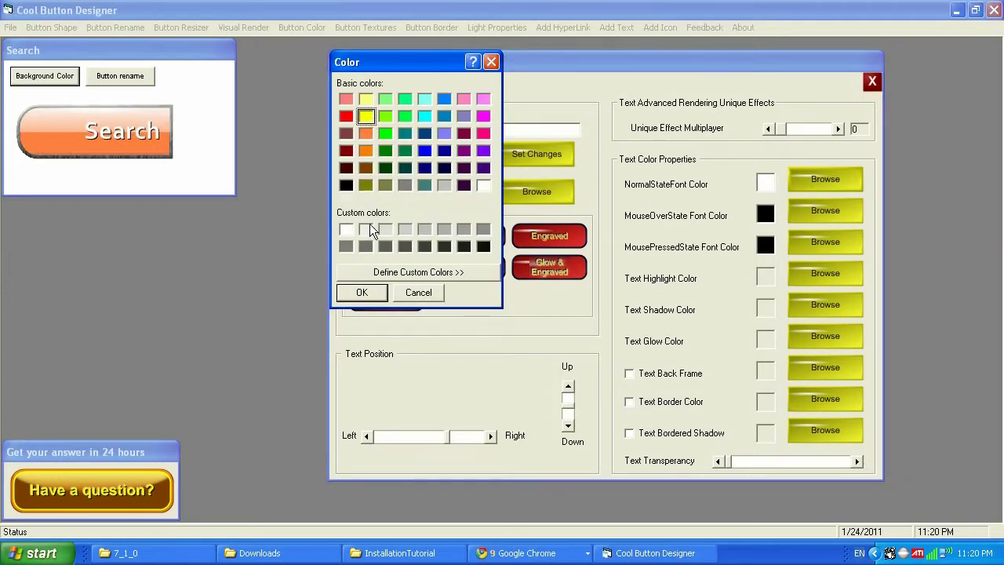
{"action": "left_click", "coordinate": [362, 292]}
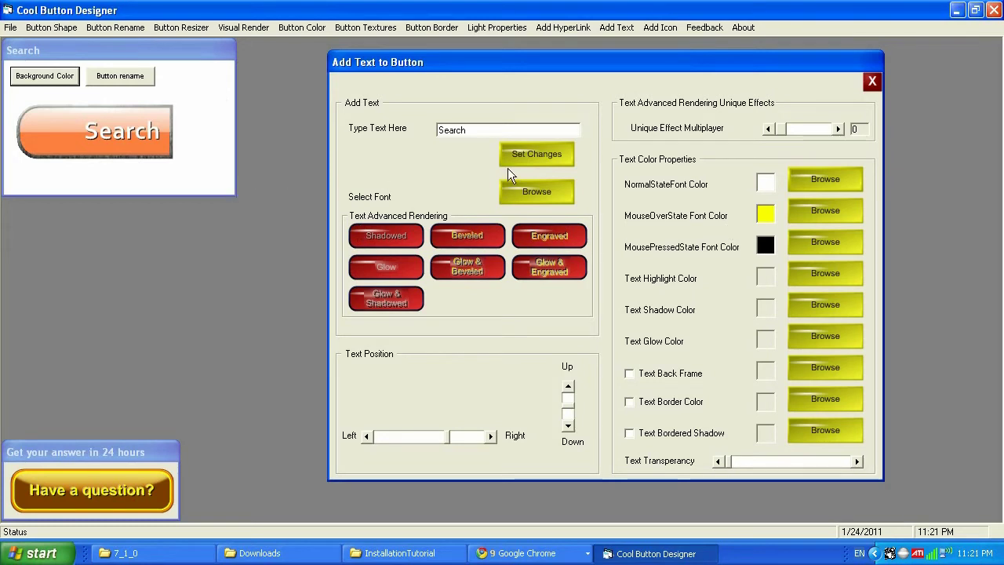
{"action": "left_click", "coordinate": [813, 245]}
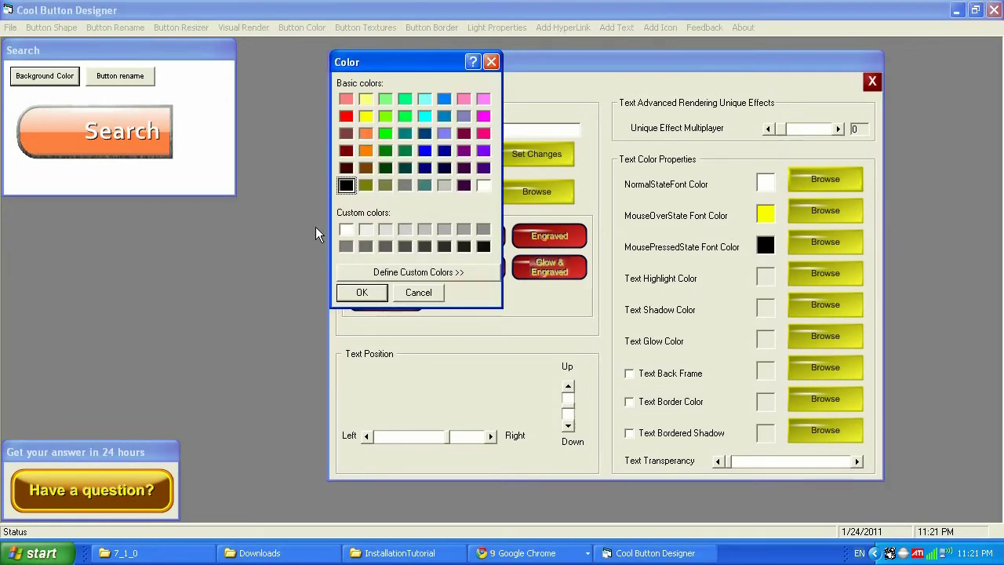
{"action": "left_click", "coordinate": [357, 294]}
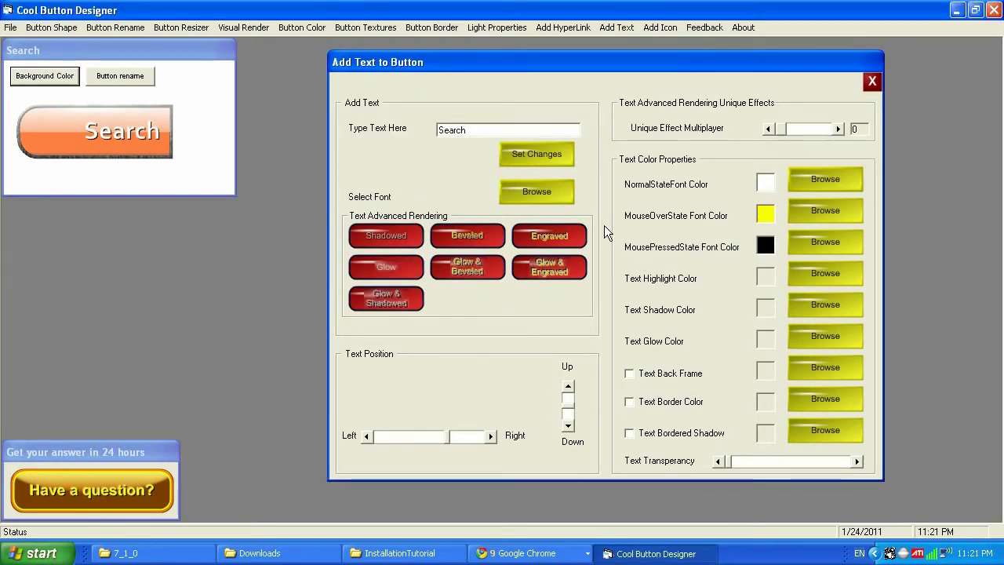
- Nudge the unique effect multiplier up, then bring it back down to 0
{"action": "left_click", "coordinate": [839, 129]}
{"action": "left_click", "coordinate": [839, 129]}
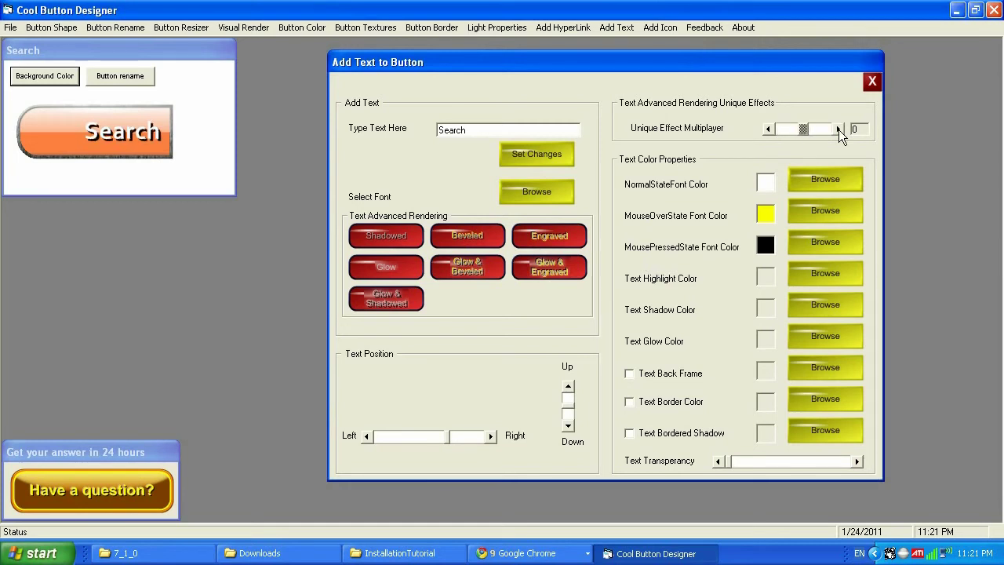
{"action": "left_click", "coordinate": [838, 129]}
{"action": "left_click", "coordinate": [773, 128]}
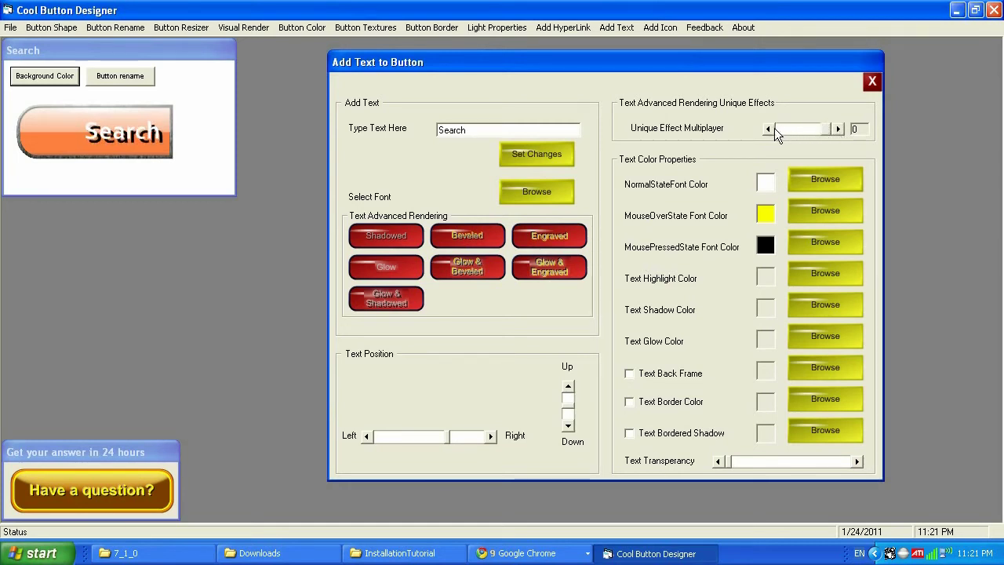
{"action": "left_click", "coordinate": [772, 128]}
{"action": "left_click", "coordinate": [772, 128]}
{"action": "left_click", "coordinate": [772, 128]}
{"action": "left_click", "coordinate": [772, 128]}
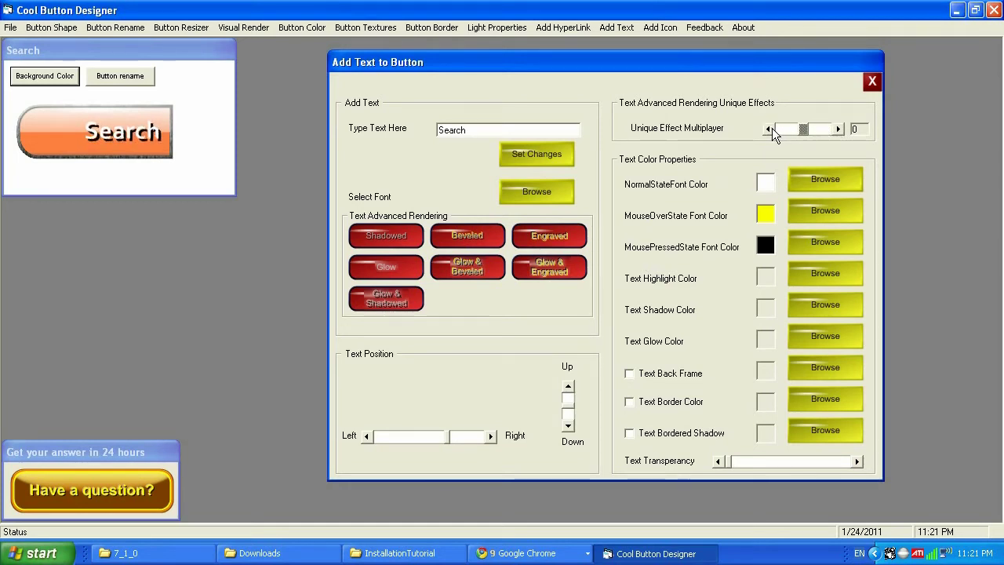
{"action": "left_click", "coordinate": [772, 128]}
{"action": "left_click", "coordinate": [772, 128]}
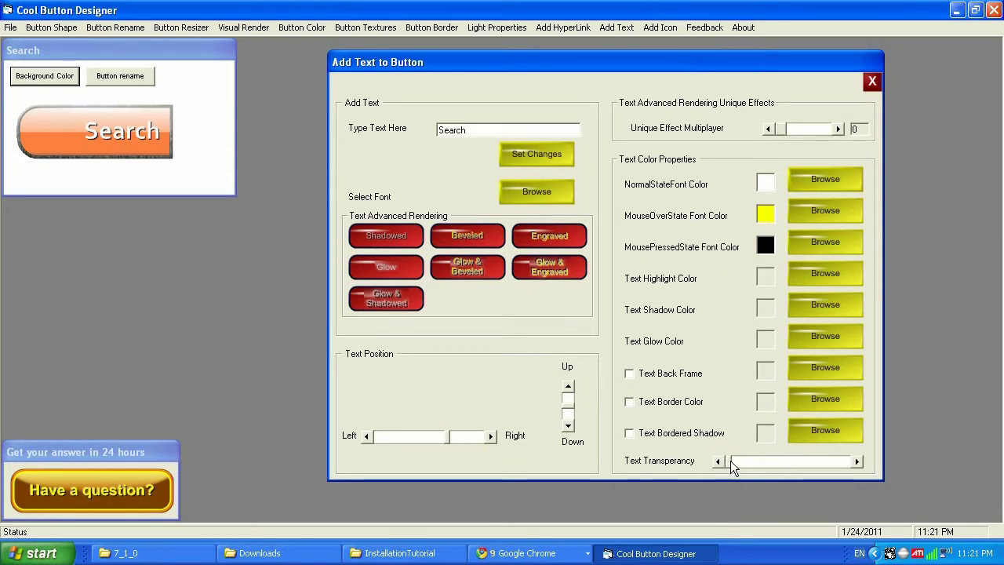
- Return text transparency to fully opaque and close the text settings
{"action": "left_click_drag", "start_coordinate": [730, 460], "coordinate": [806, 462]}
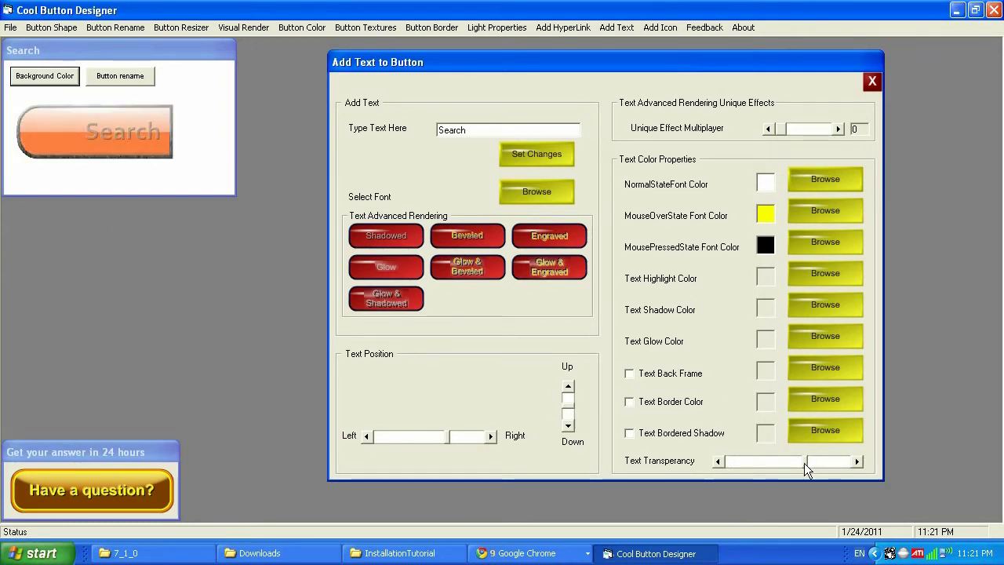
{"action": "left_click_drag", "start_coordinate": [767, 464], "coordinate": [714, 464]}
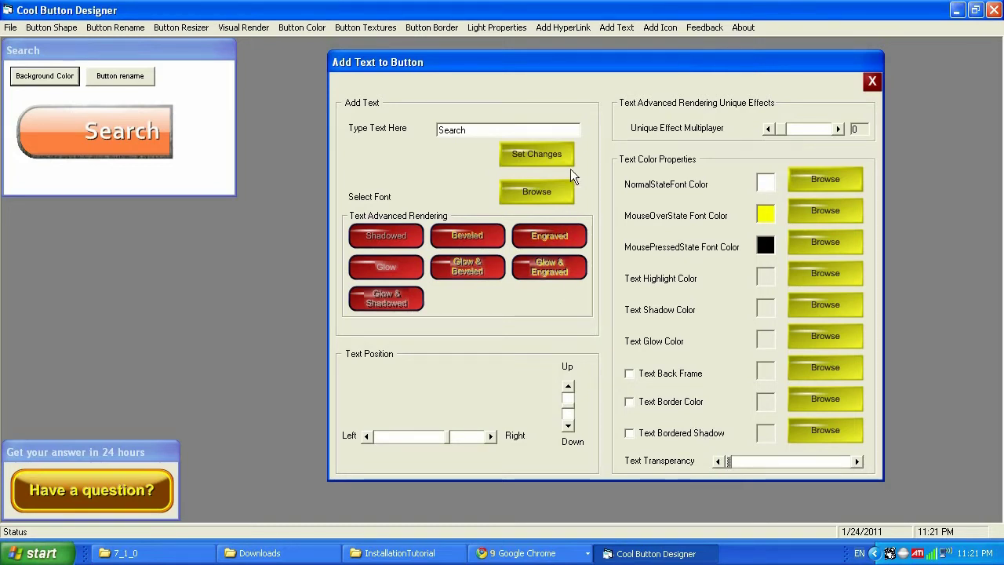
{"action": "left_click", "coordinate": [871, 81]}
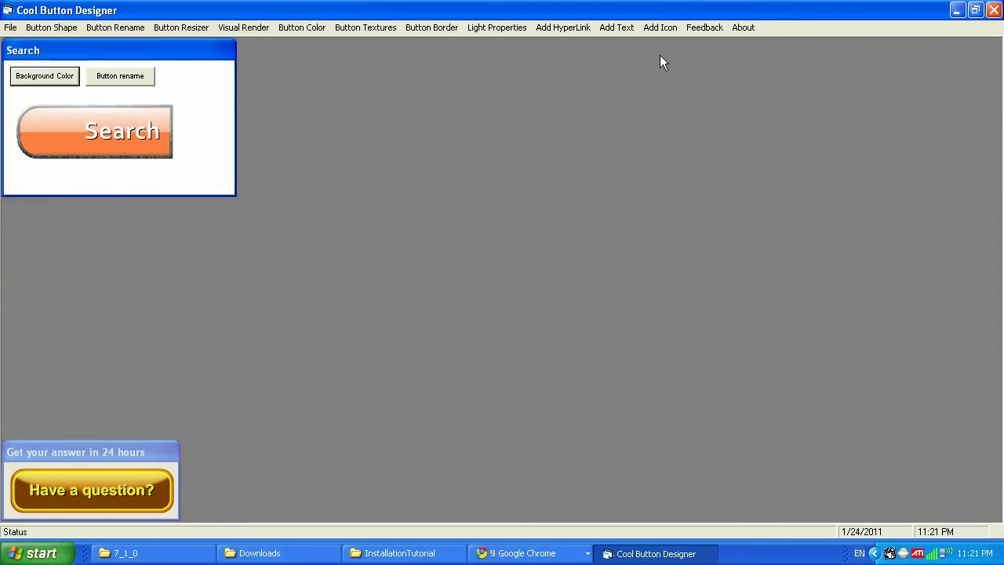
{"action": "left_click", "coordinate": [612, 30]}
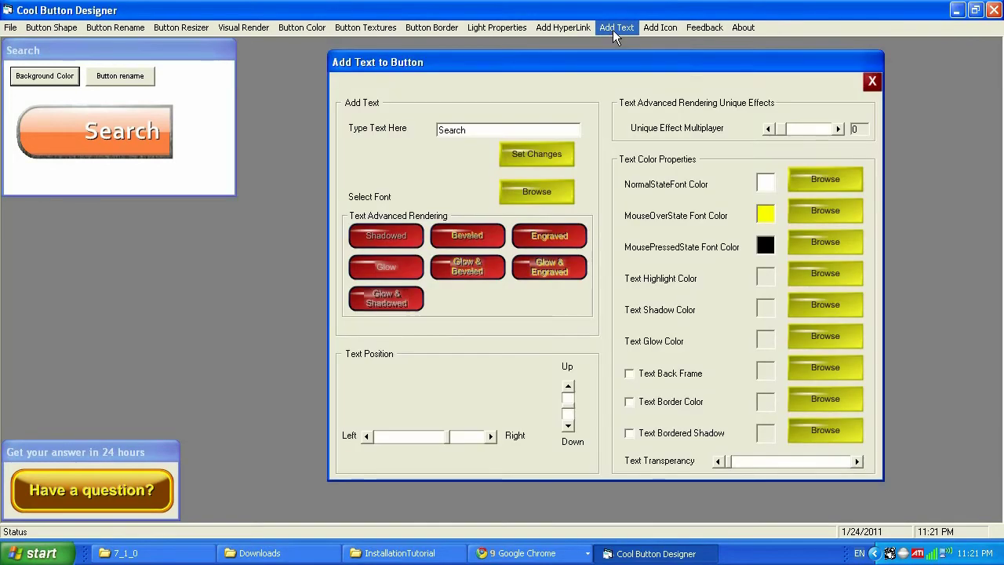
{"action": "left_click", "coordinate": [872, 82]}
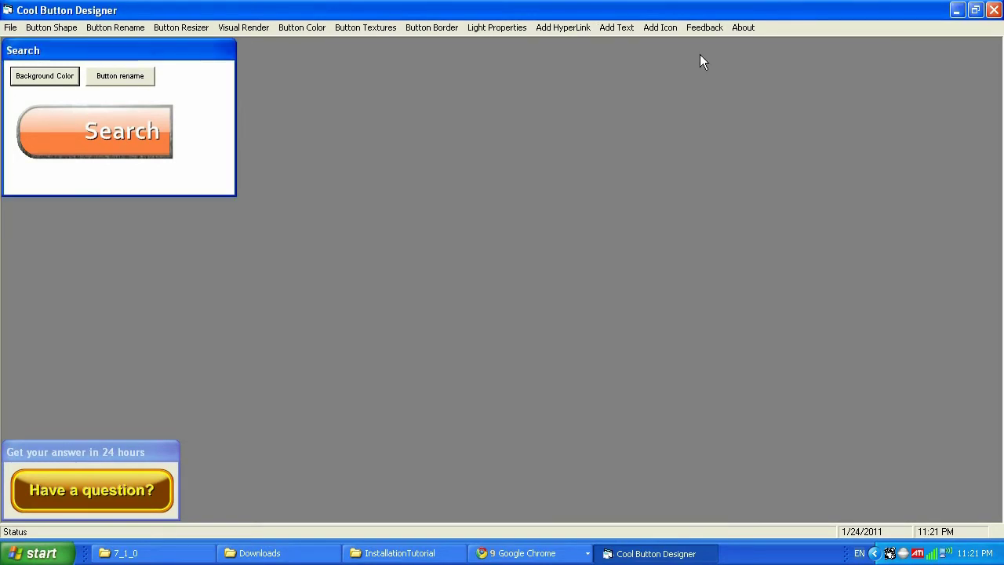
- In Add Icon, choose search.png from the image list for the Mouse Normal State
{"action": "left_click", "coordinate": [661, 29]}
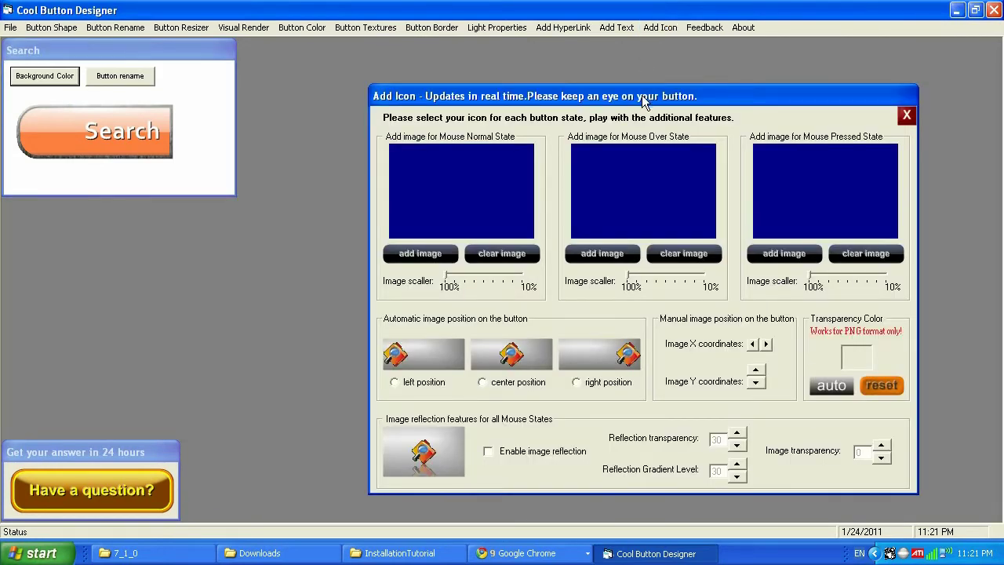
{"action": "left_click_drag", "start_coordinate": [642, 95], "coordinate": [627, 76]}
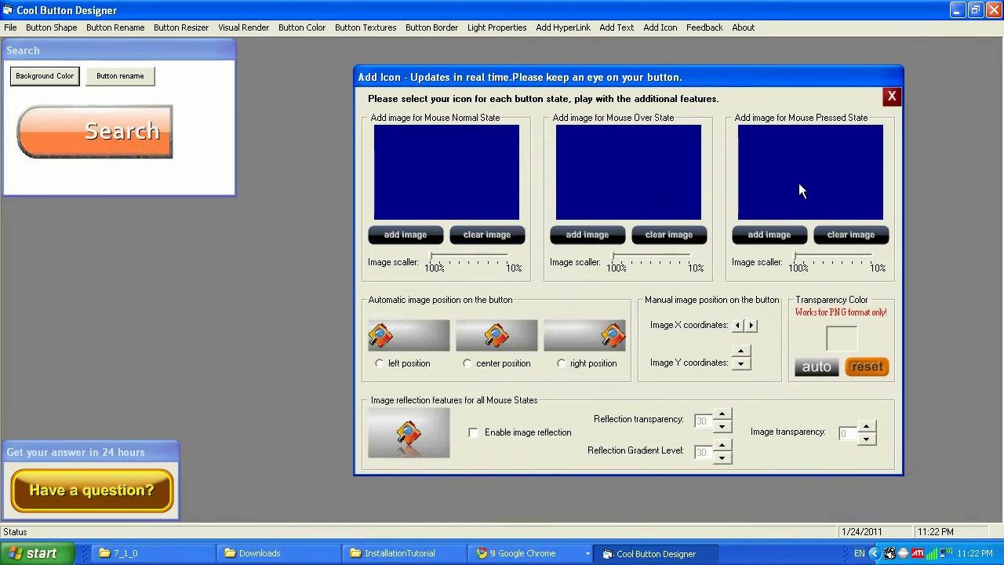
{"action": "left_click", "coordinate": [406, 235]}
{"action": "left_click_drag", "start_coordinate": [388, 116], "coordinate": [710, 133]}
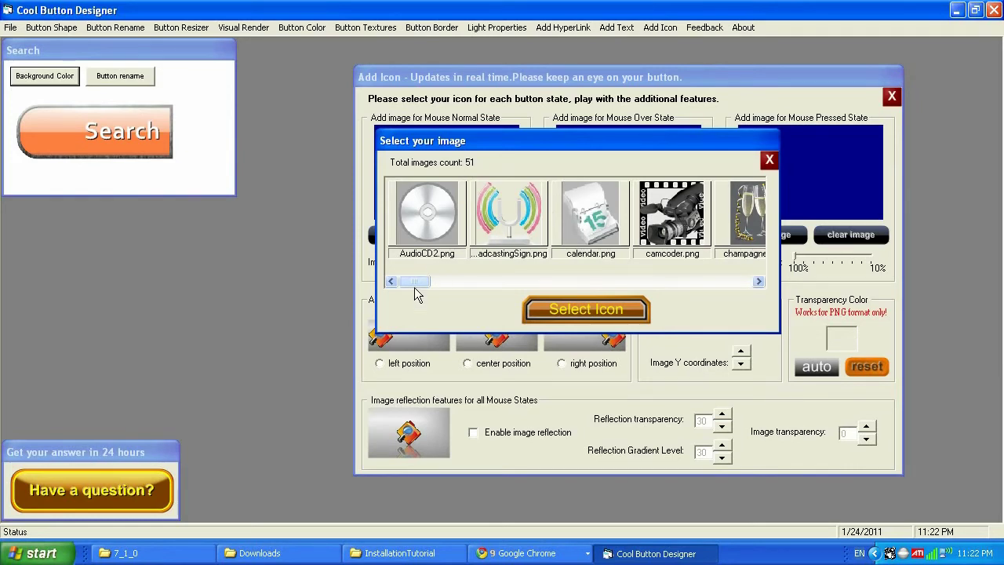
{"action": "left_click_drag", "start_coordinate": [418, 285], "coordinate": [645, 285]}
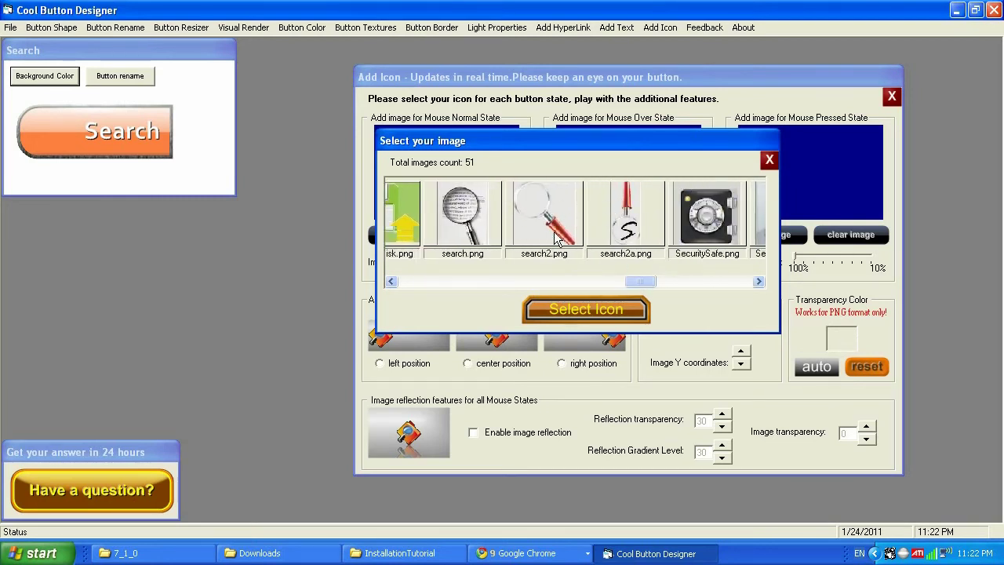
{"action": "mouse_move", "coordinate": [651, 282]}
{"action": "left_mouse_down"}
{"action": "mouse_move", "coordinate": [709, 280]}
{"action": "mouse_move", "coordinate": [633, 280]}
{"action": "left_mouse_up"}
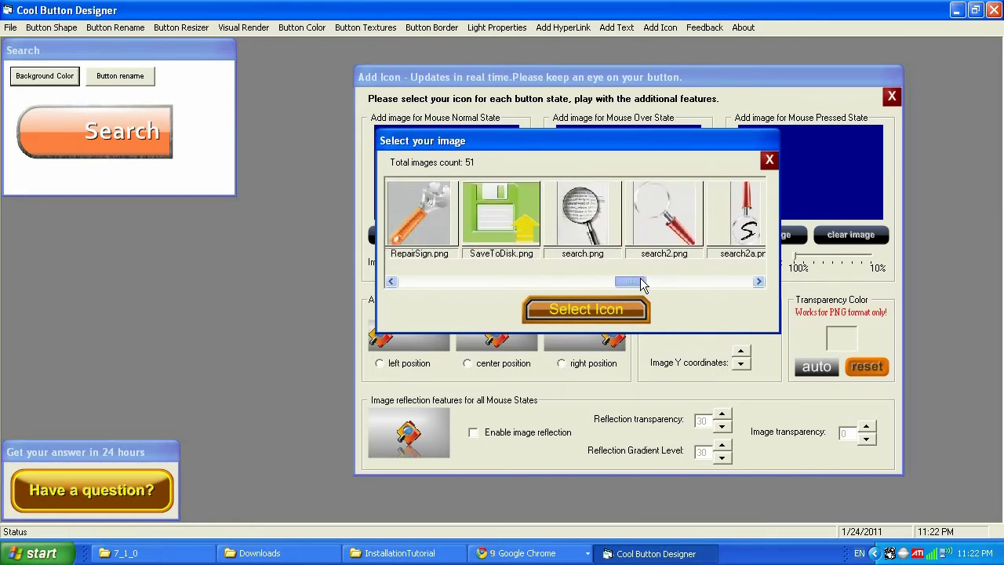
{"action": "left_click", "coordinate": [584, 309]}
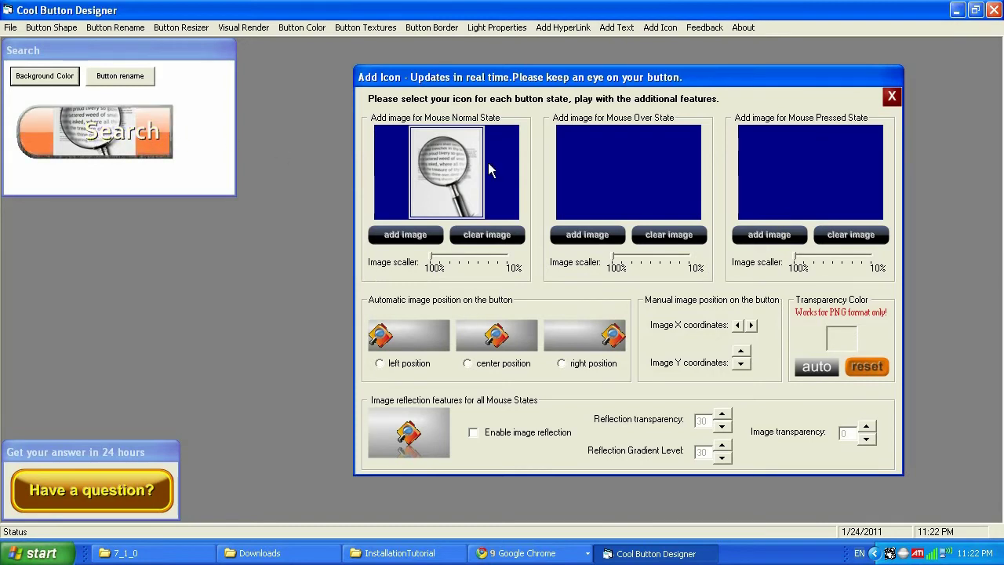
- Shrink the normal-state magnifier icon and try the left, centre and right presets, ending at left
{"action": "left_click", "coordinate": [447, 264]}
{"action": "left_click_drag", "start_coordinate": [455, 258], "coordinate": [477, 255]}
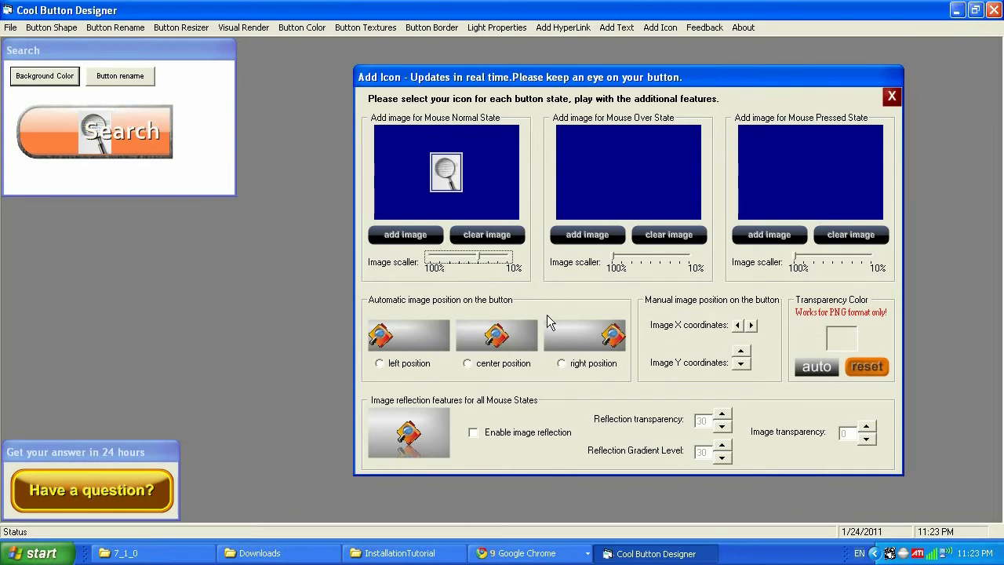
{"action": "left_click", "coordinate": [390, 334]}
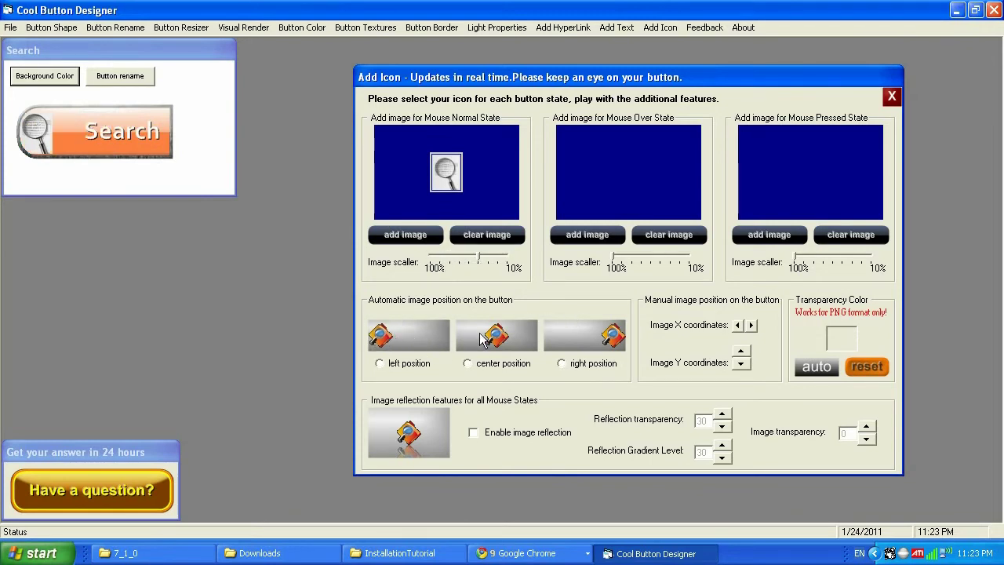
{"action": "left_click", "coordinate": [499, 337]}
{"action": "left_click", "coordinate": [580, 335]}
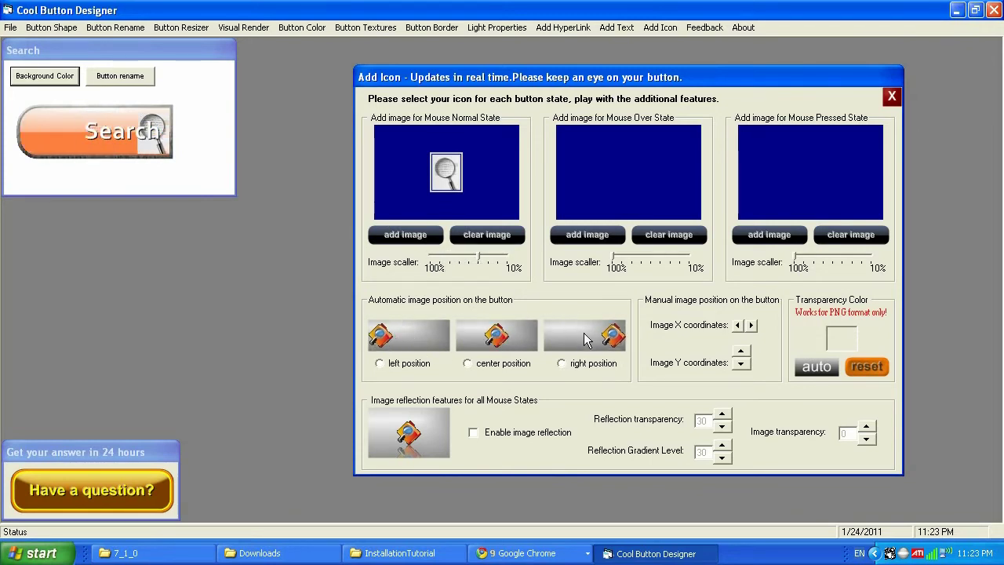
{"action": "left_click", "coordinate": [494, 336]}
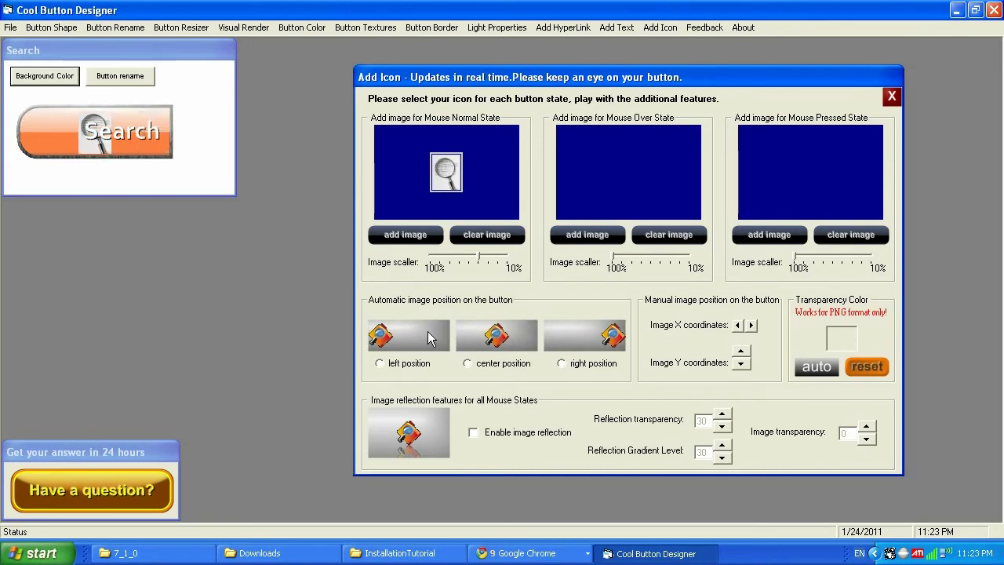
{"action": "left_click", "coordinate": [426, 335]}
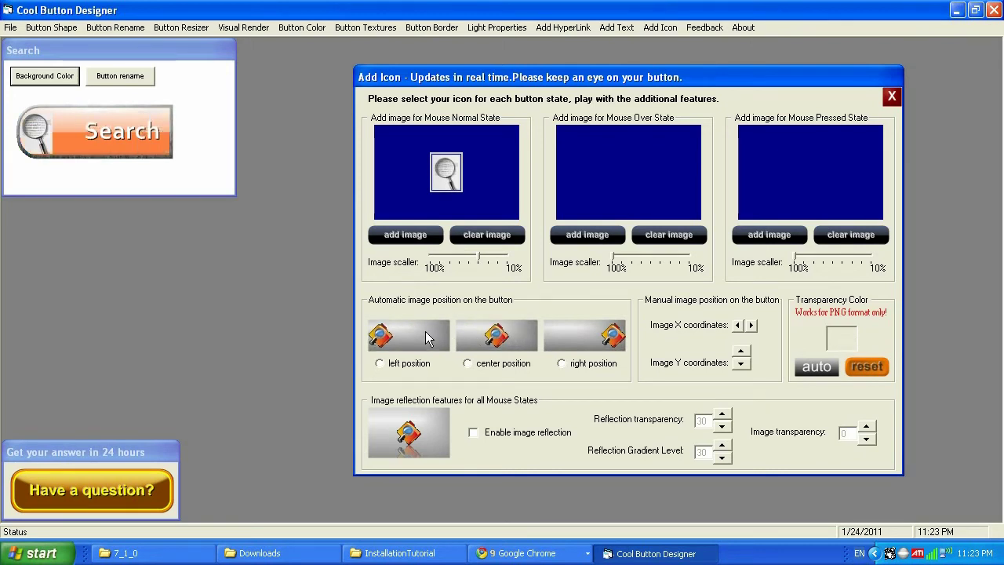
- Nudge the icon rightward with the Image X arrow and fine-tune its height with Image Y
{"action": "left_click", "coordinate": [751, 325]}
{"action": "left_click", "coordinate": [753, 326]}
{"action": "left_click", "coordinate": [752, 326]}
{"action": "left_click", "coordinate": [752, 325]}
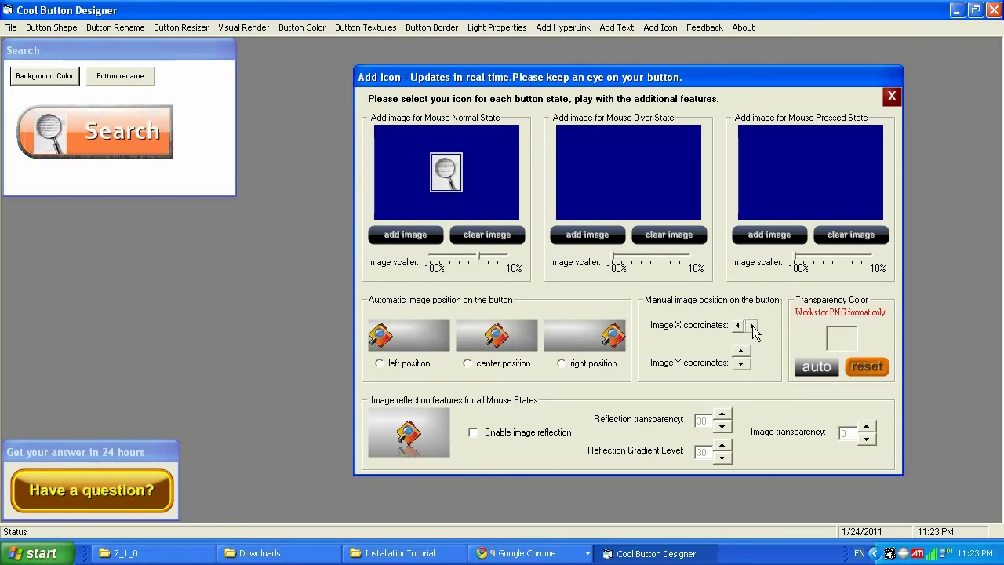
{"action": "left_click", "coordinate": [752, 326]}
{"action": "left_click", "coordinate": [752, 326]}
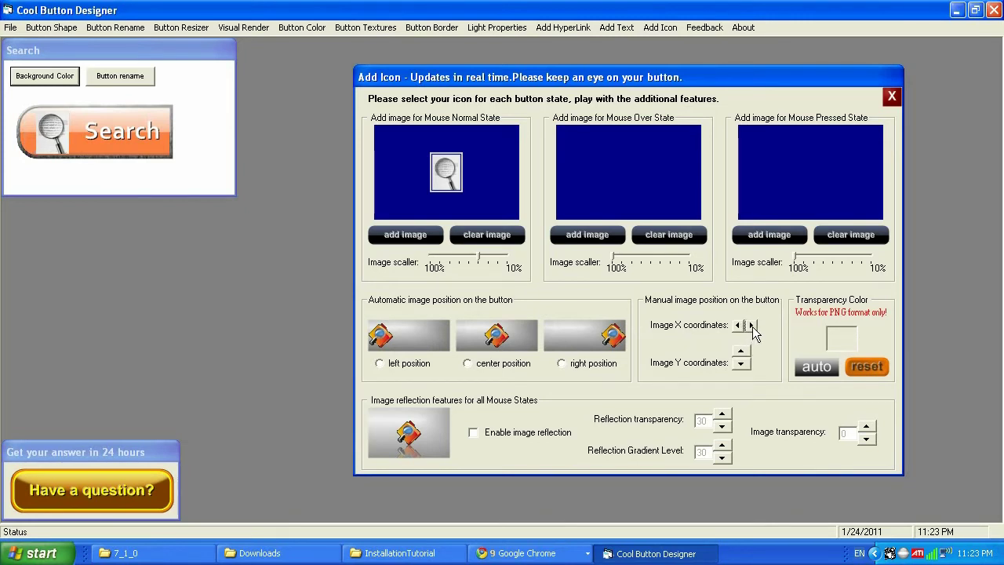
{"action": "left_click", "coordinate": [741, 352]}
{"action": "left_click", "coordinate": [741, 351]}
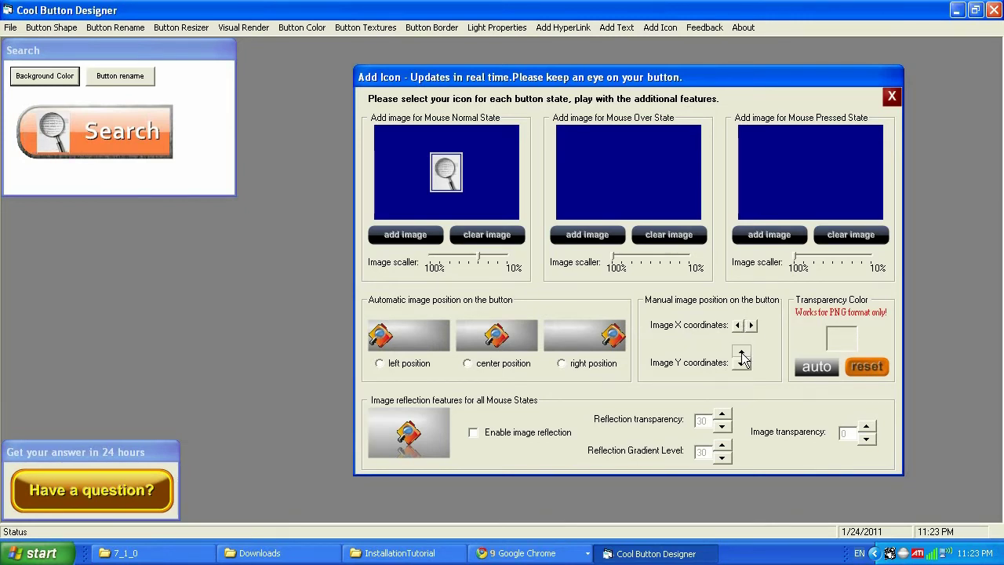
{"action": "left_click", "coordinate": [742, 365]}
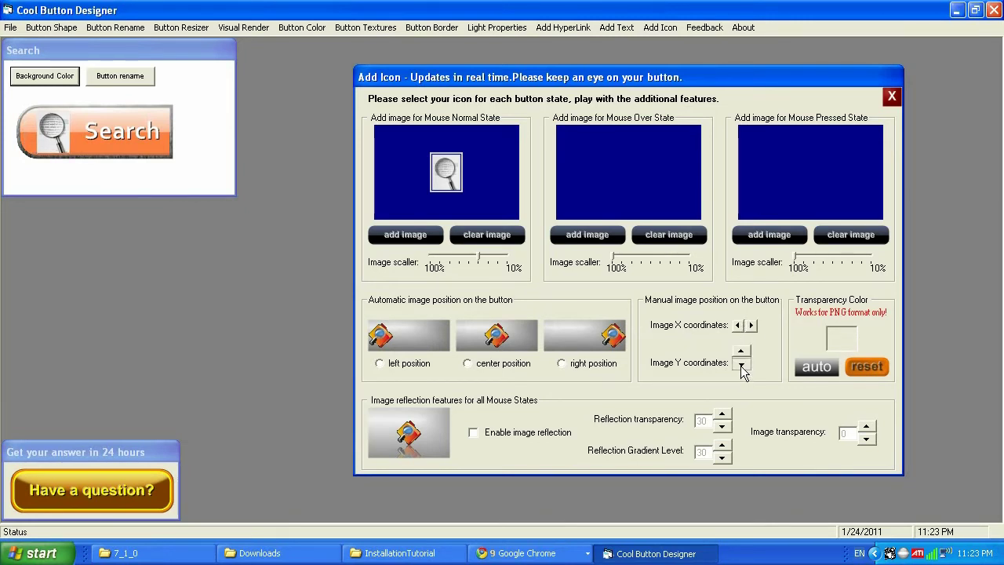
- Shrink the normal-state icon further and nudge it a few more steps right
{"action": "left_click", "coordinate": [495, 265]}
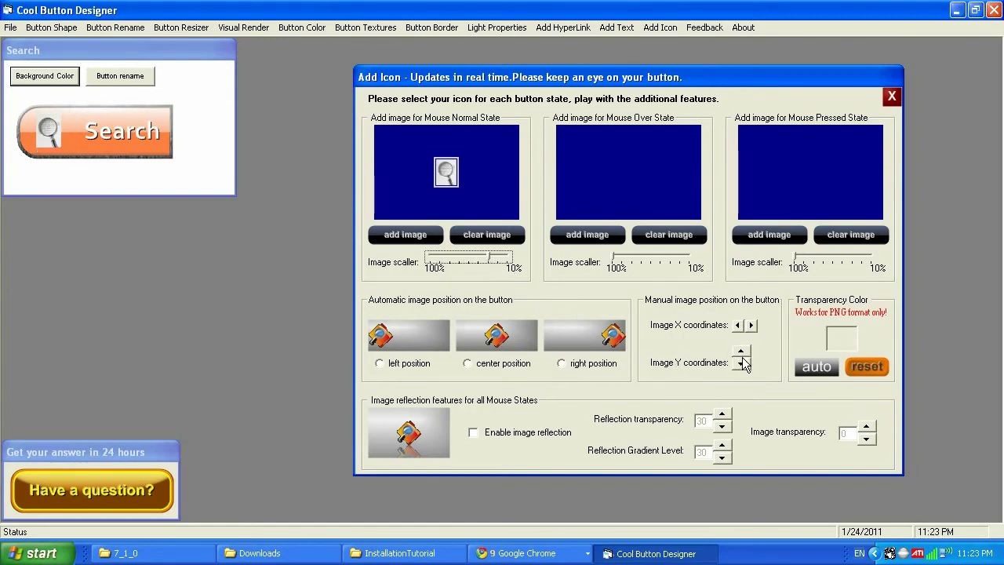
{"action": "left_click", "coordinate": [751, 325]}
{"action": "left_click", "coordinate": [751, 326]}
{"action": "left_click", "coordinate": [751, 326]}
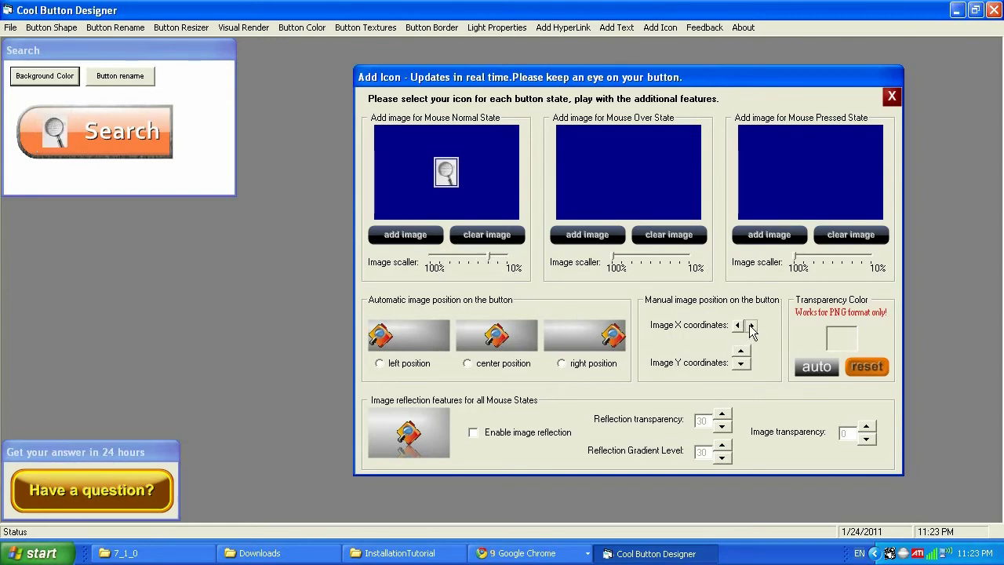
{"action": "left_click", "coordinate": [750, 326]}
- Enable image reflection, raise its transparency to 100, and move the icon up slightly
{"action": "left_click", "coordinate": [473, 433]}
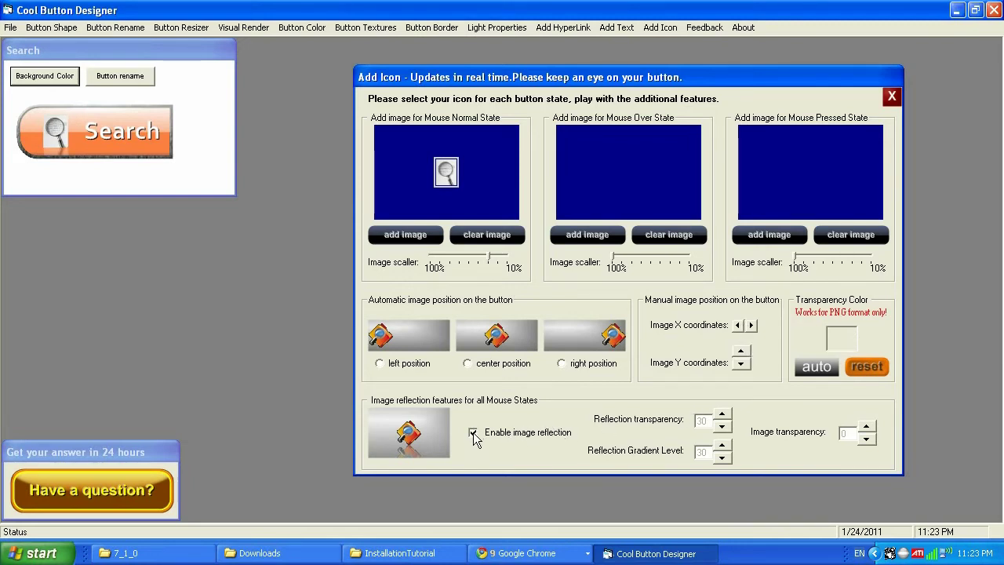
{"action": "left_click", "coordinate": [723, 430]}
{"action": "left_click", "coordinate": [723, 430]}
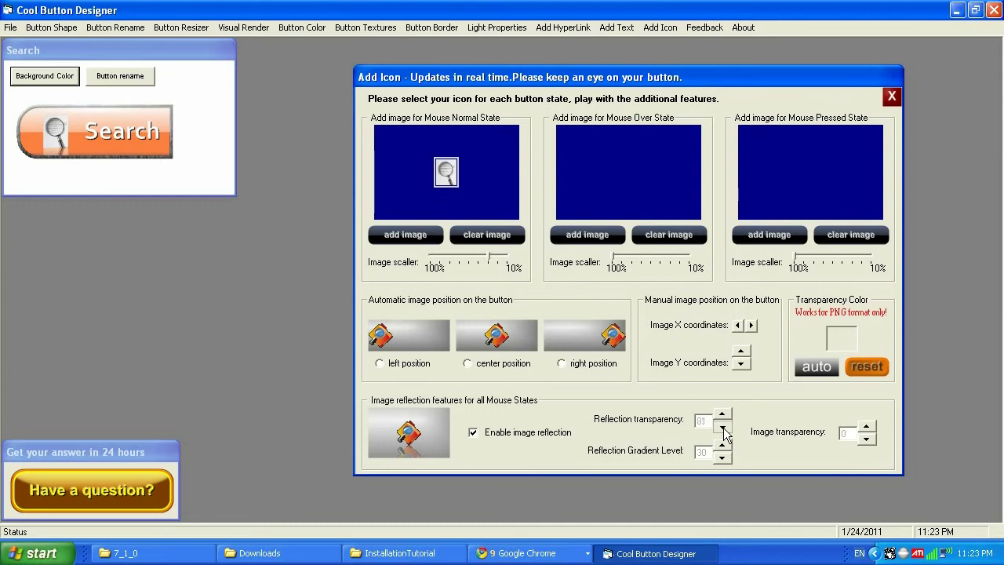
{"action": "left_click", "coordinate": [724, 430]}
{"action": "left_click", "coordinate": [741, 352]}
{"action": "left_click", "coordinate": [741, 352]}
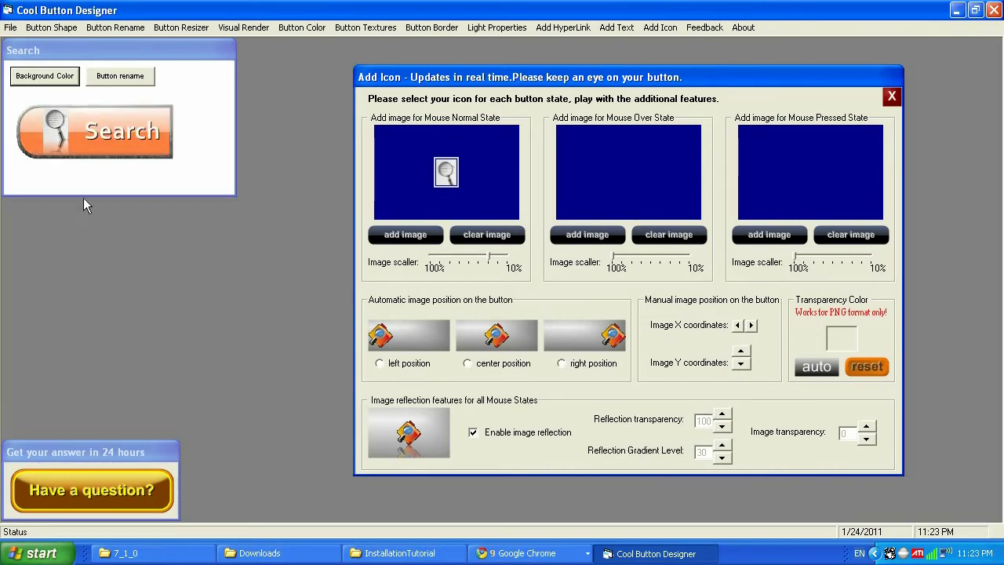
- Set the reflection gradient level to 42
{"action": "left_click", "coordinate": [723, 458]}
{"action": "left_click", "coordinate": [722, 458]}
{"action": "left_click", "coordinate": [723, 458]}
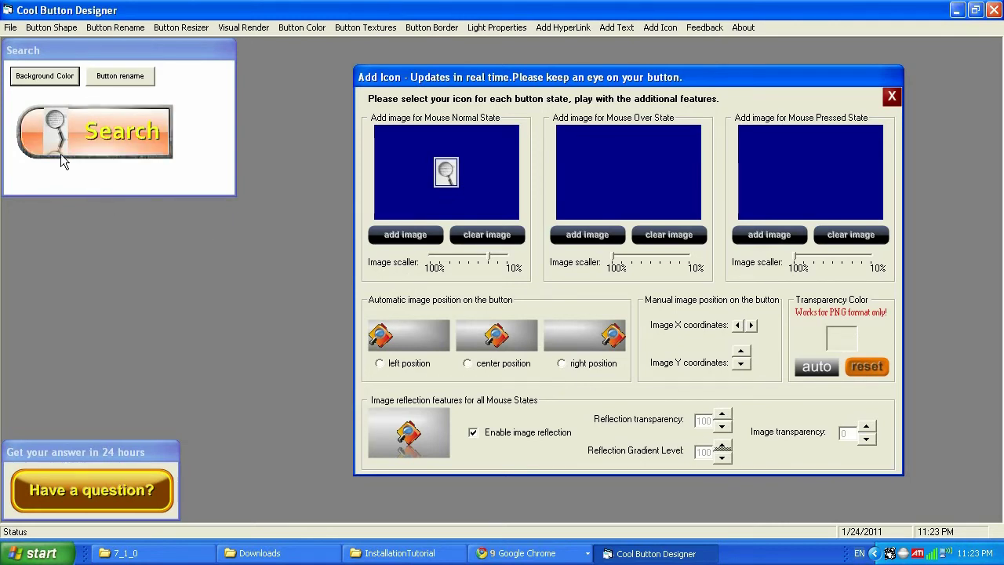
{"action": "left_click", "coordinate": [723, 446]}
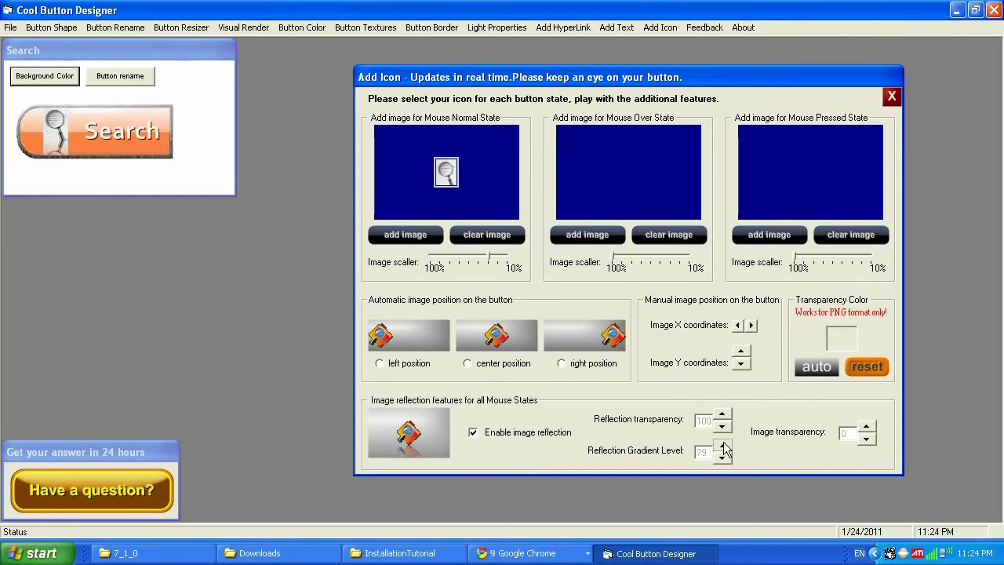
{"action": "left_click", "coordinate": [723, 447]}
{"action": "left_click", "coordinate": [723, 447]}
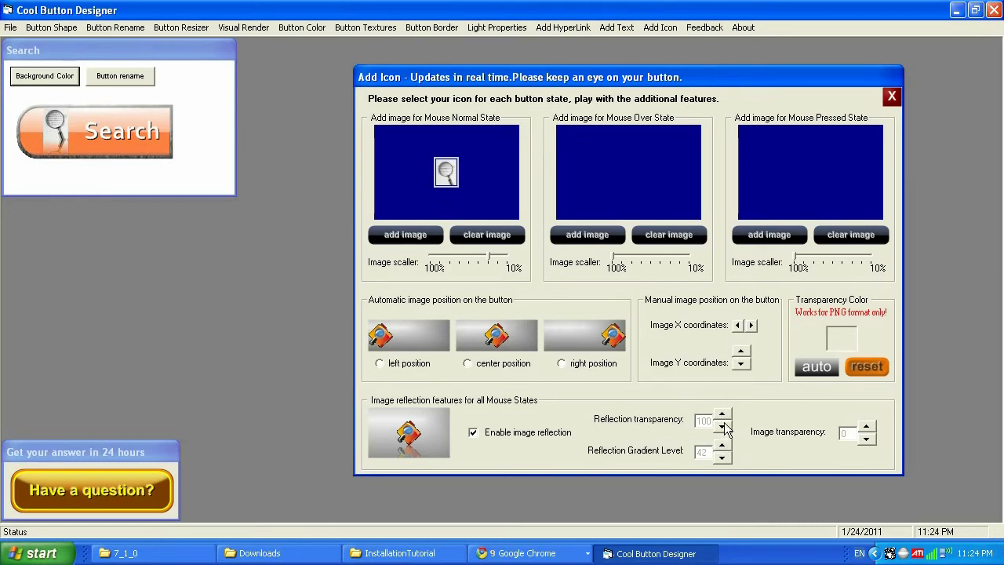
- Lower the reflection transparency to 68
{"action": "left_click", "coordinate": [723, 423]}
{"action": "left_click", "coordinate": [723, 422]}
{"action": "left_click", "coordinate": [723, 423]}
{"action": "left_click", "coordinate": [723, 423]}
{"action": "left_click", "coordinate": [723, 422]}
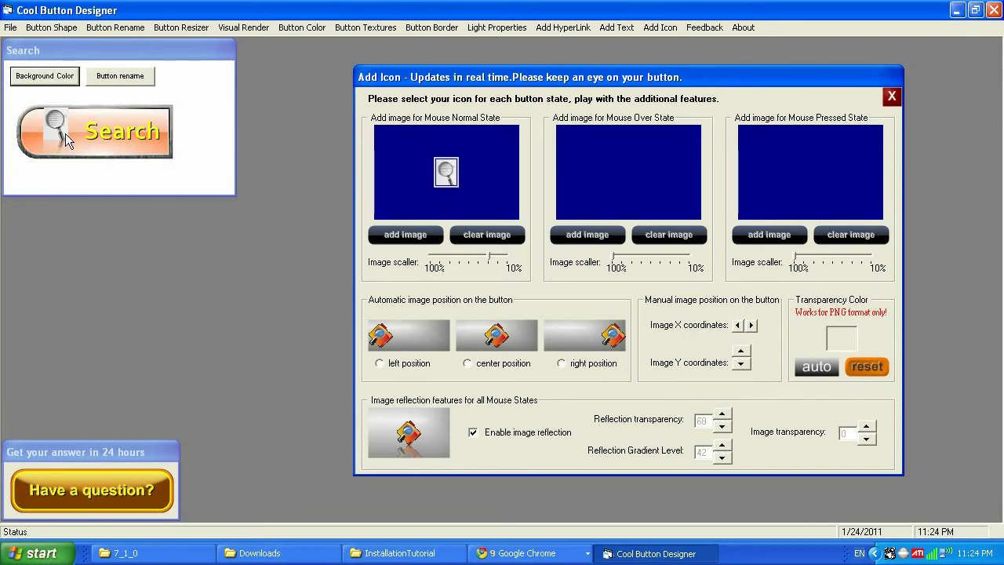
- Fine-tune the icon's vertical position with the Image Y arrows
{"action": "left_click", "coordinate": [742, 366]}
{"action": "left_click", "coordinate": [742, 366]}
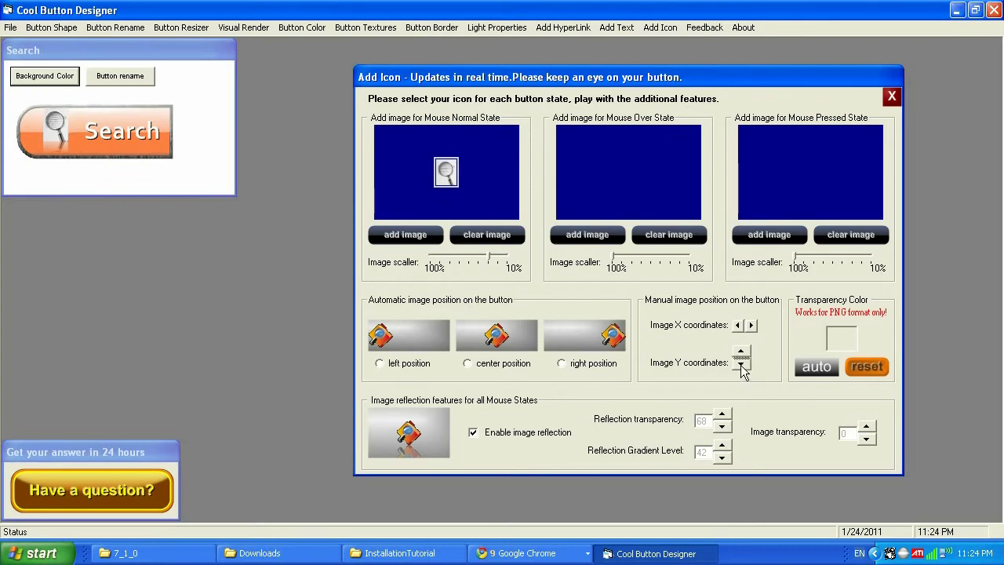
{"action": "left_click", "coordinate": [741, 365]}
{"action": "left_click", "coordinate": [741, 365]}
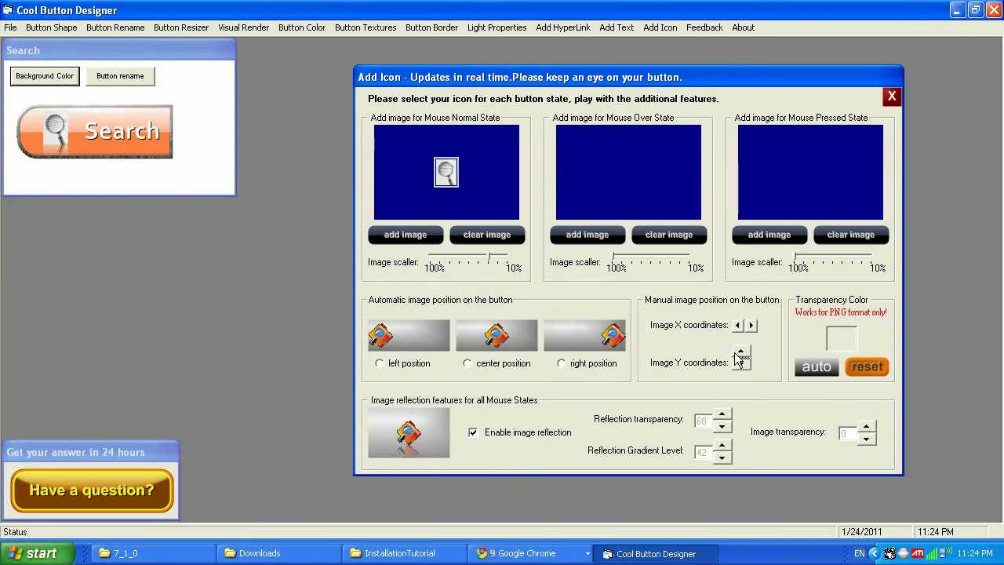
{"action": "left_click", "coordinate": [739, 358]}
{"action": "left_click", "coordinate": [740, 355]}
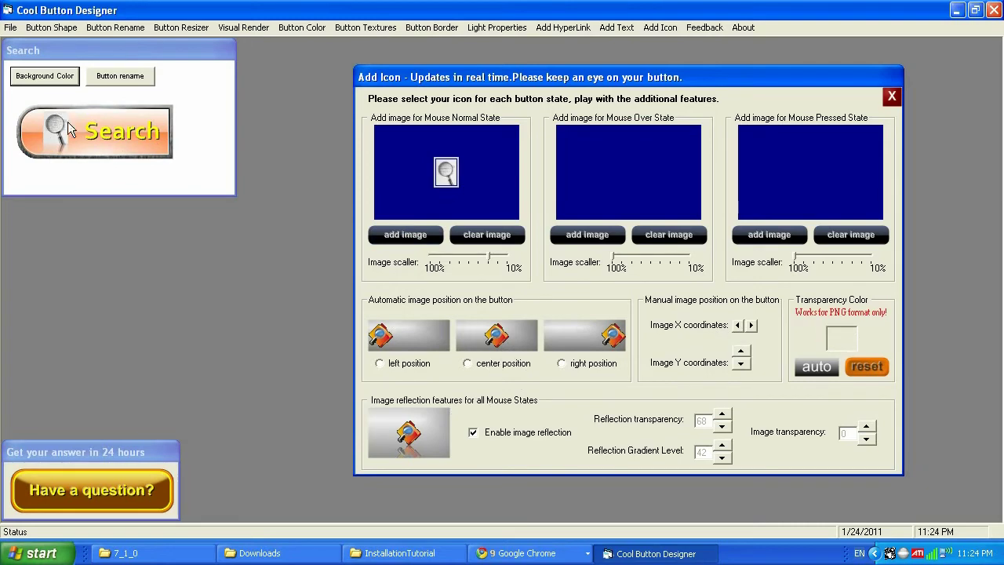
- Add the magnifier image to the Mouse Over State and shrink it toward 10% scale
{"action": "left_click", "coordinate": [587, 234]}
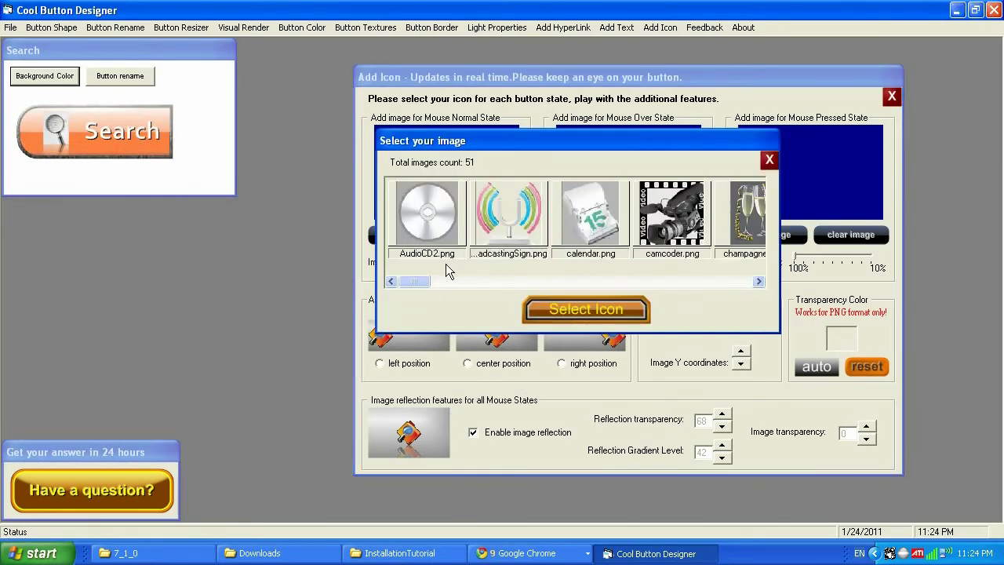
{"action": "left_click_drag", "start_coordinate": [412, 284], "coordinate": [632, 280]}
{"action": "left_click", "coordinate": [619, 214]}
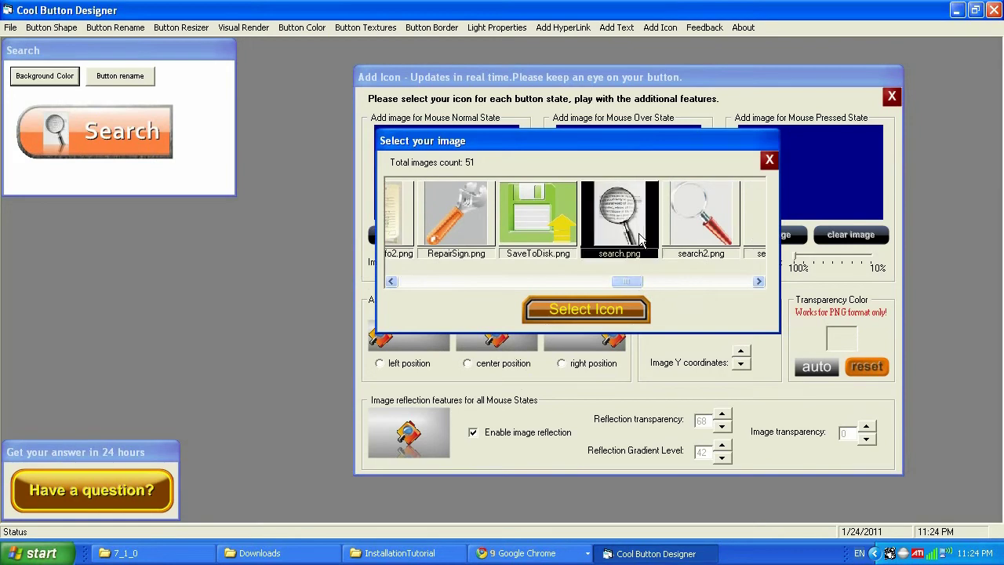
{"action": "left_click", "coordinate": [617, 308]}
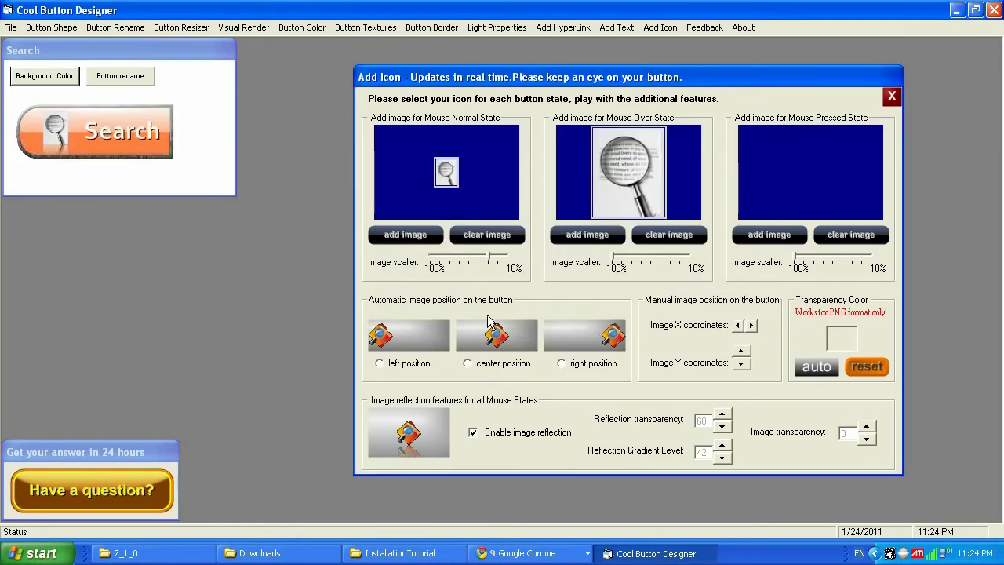
{"action": "left_click_drag", "start_coordinate": [658, 259], "coordinate": [675, 278]}
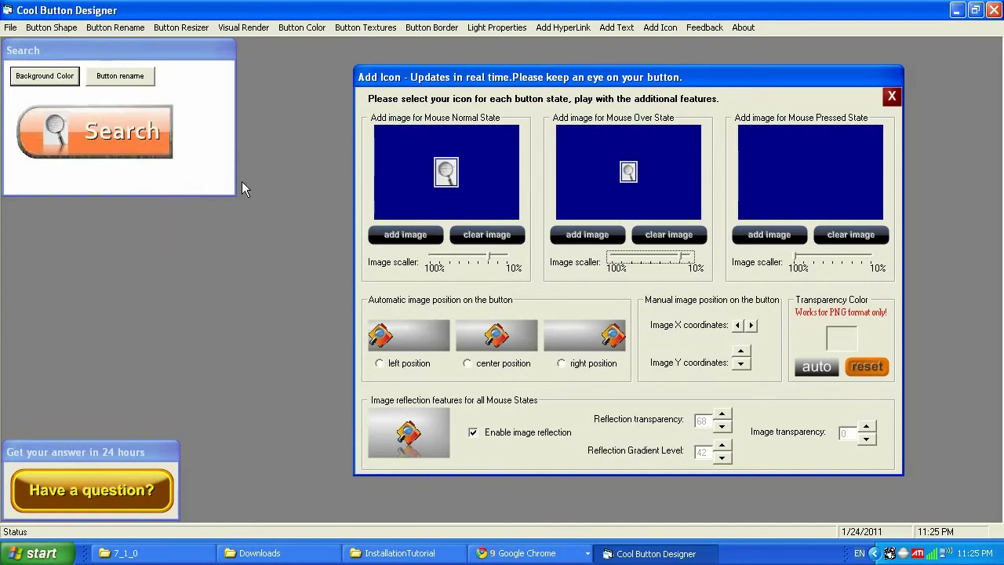
- Add the search.png magnifier image to the Mouse Pressed State
{"action": "left_click", "coordinate": [765, 241]}
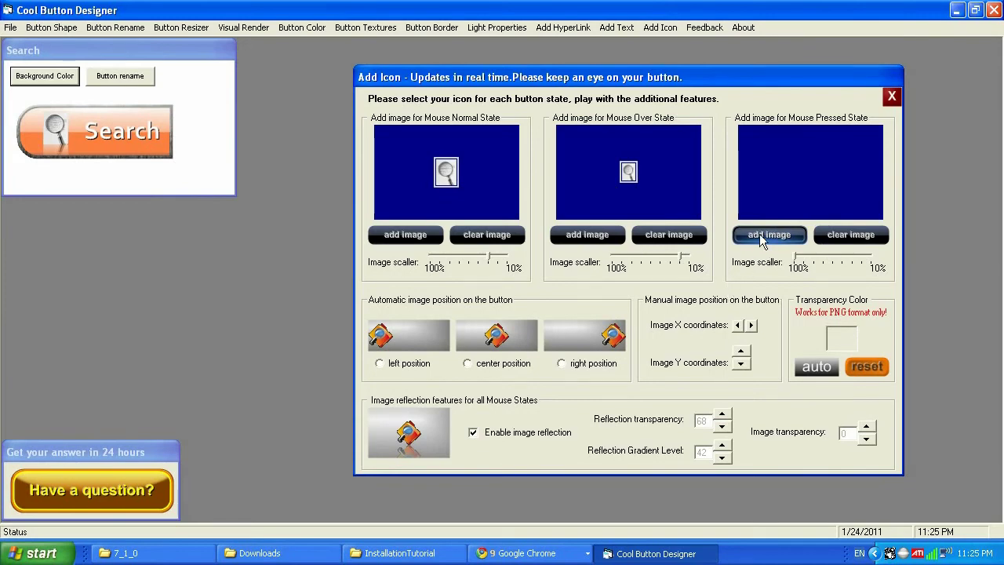
{"action": "left_click", "coordinate": [759, 234]}
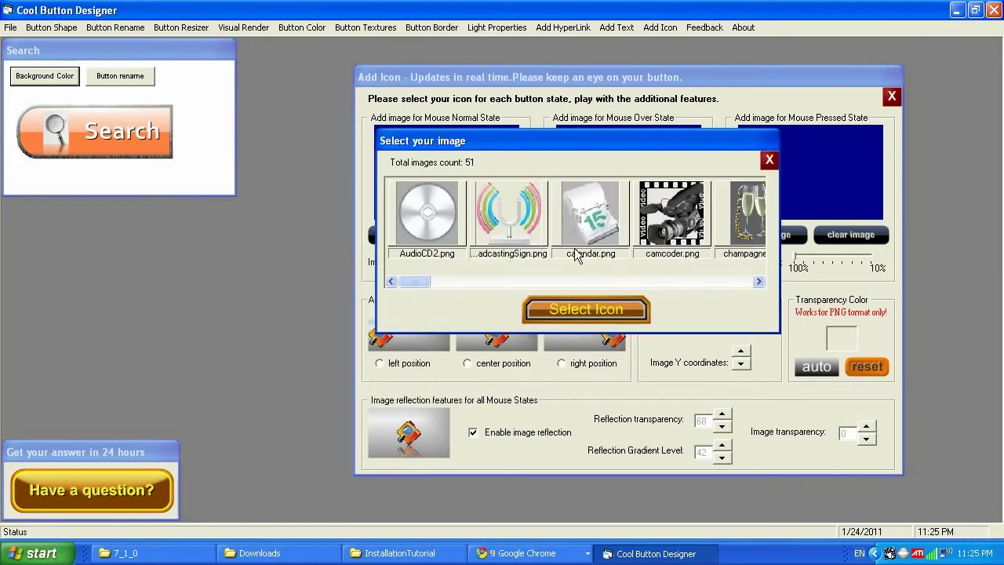
{"action": "left_click_drag", "start_coordinate": [414, 282], "coordinate": [619, 282]}
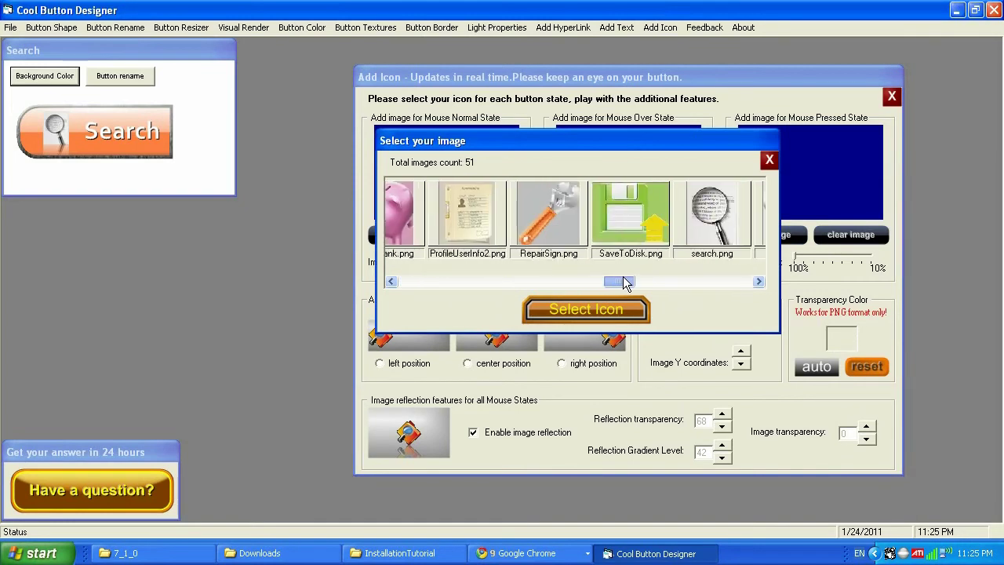
{"action": "left_click", "coordinate": [720, 235]}
{"action": "left_click", "coordinate": [628, 308]}
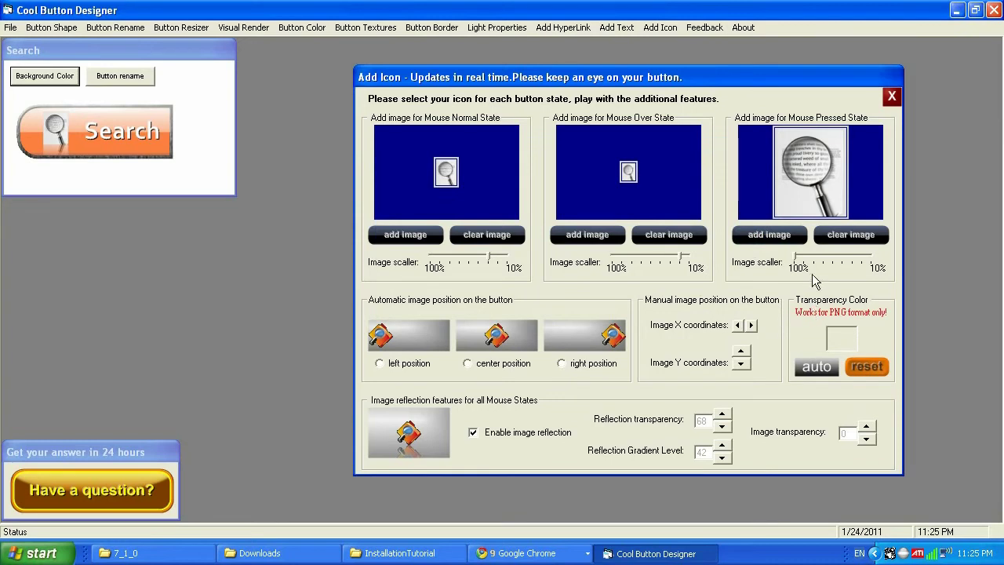
- Shrink the pressed-state icon with its Image scaler to match the other states
{"action": "left_click", "coordinate": [828, 255]}
{"action": "left_click", "coordinate": [847, 255]}
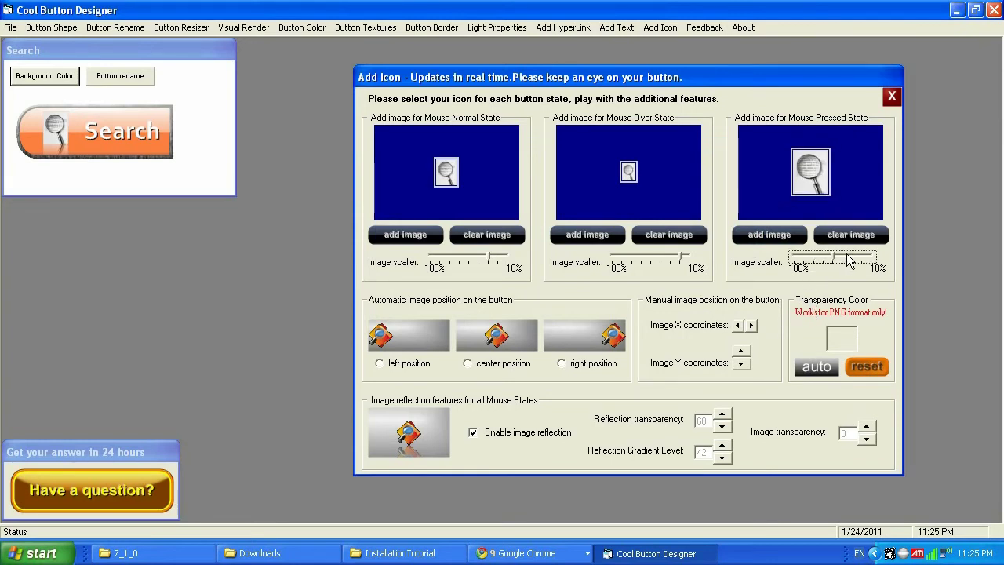
{"action": "left_click", "coordinate": [854, 255]}
{"action": "left_click", "coordinate": [854, 256]}
- Raise the magnifier icon's image transparency to 146
{"action": "left_click", "coordinate": [866, 441]}
{"action": "left_click", "coordinate": [866, 441]}
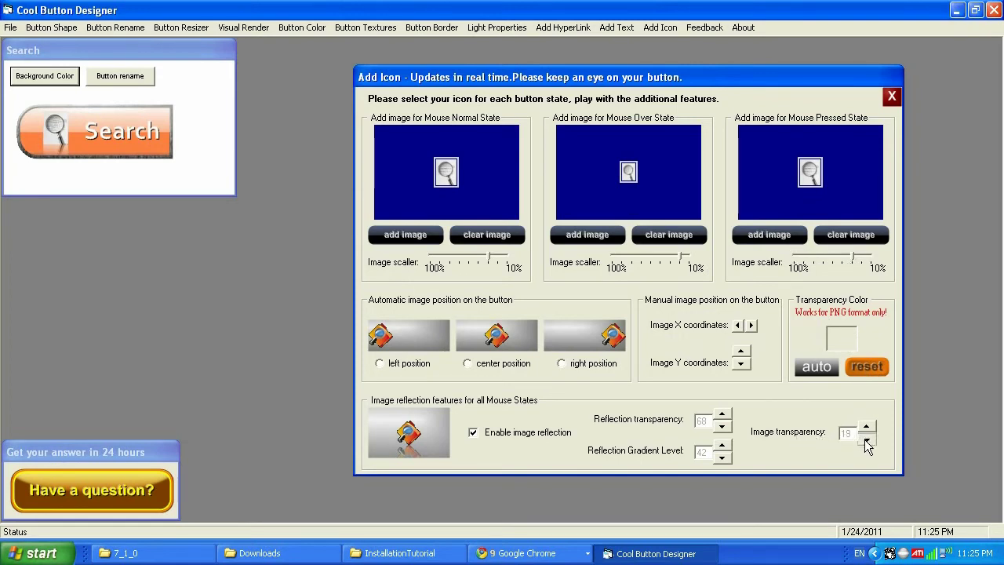
{"action": "left_click", "coordinate": [866, 441]}
{"action": "left_click", "coordinate": [866, 441]}
{"action": "left_click", "coordinate": [866, 442]}
{"action": "left_click", "coordinate": [866, 442]}
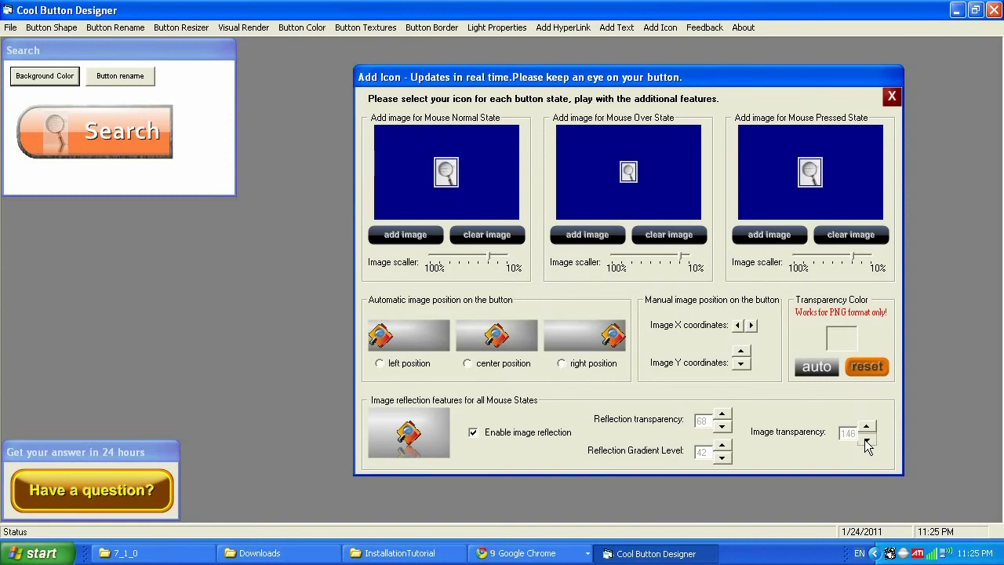